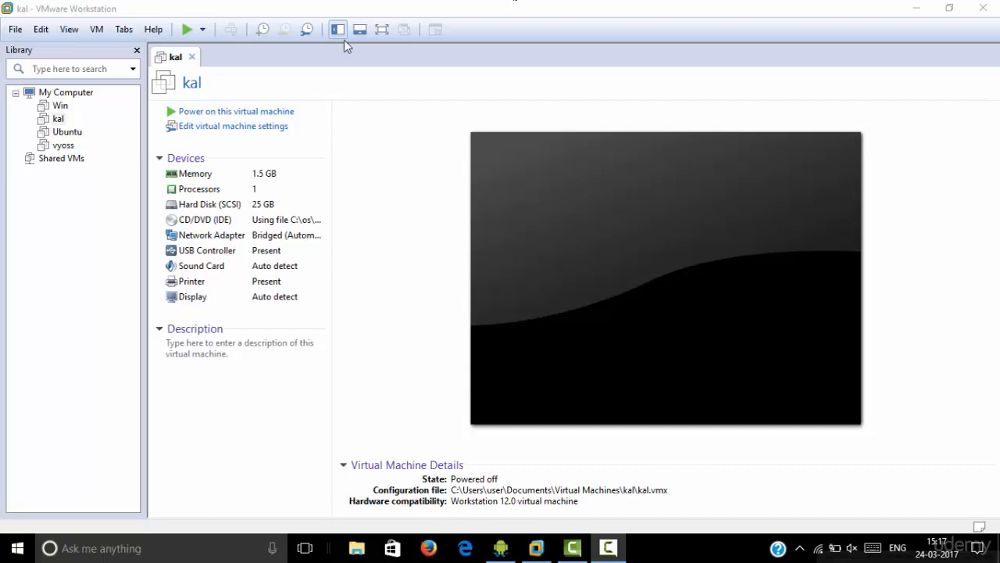
Close VMware Workstation, relaunch it from the desktop and maximize its window
double_click(431, 4)
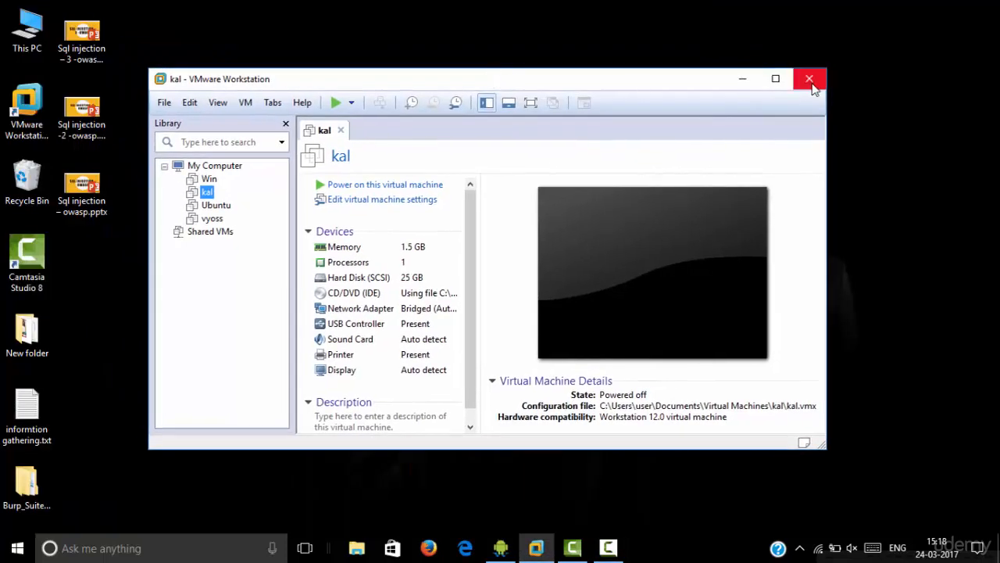
click(810, 82)
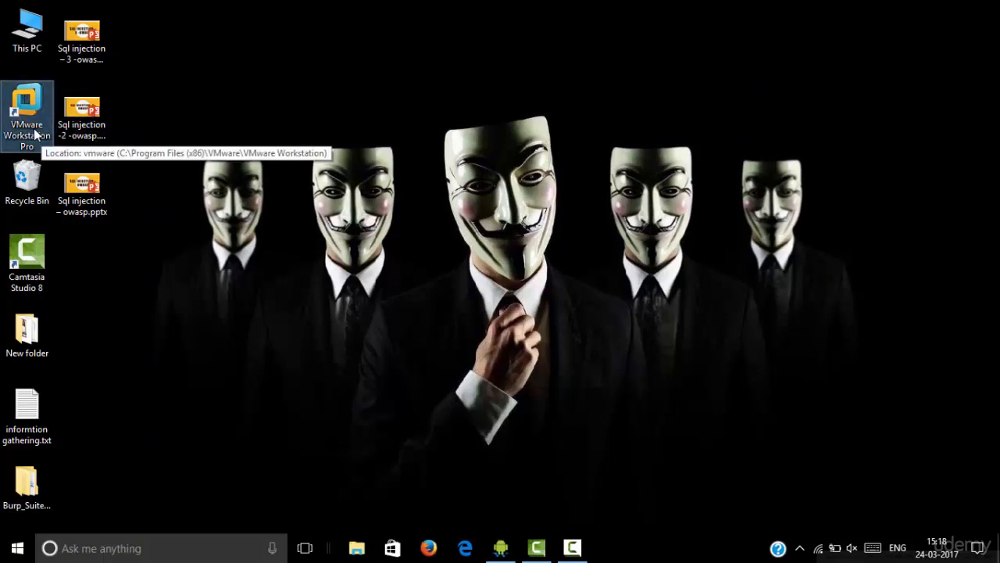
click(35, 134)
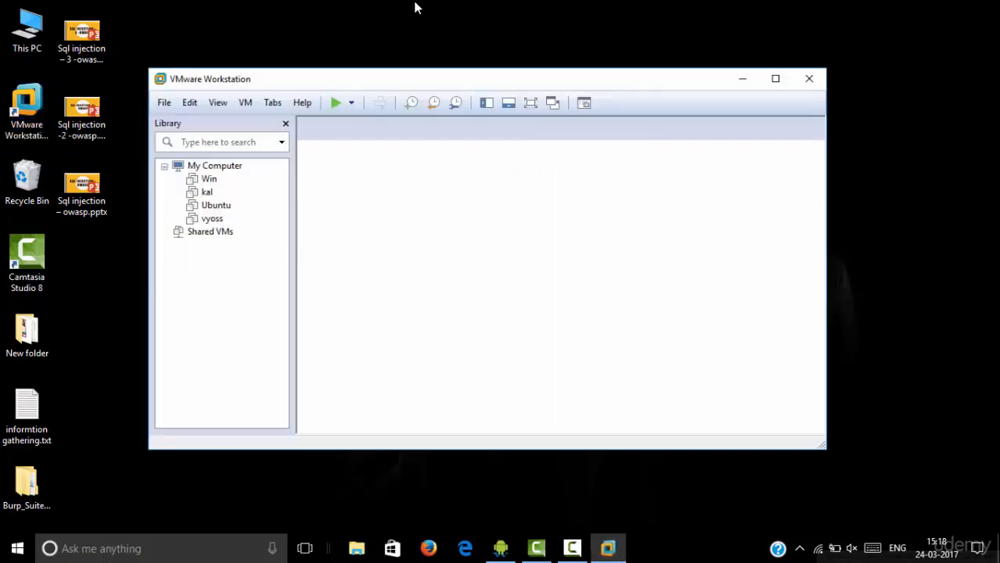
double_click(347, 71)
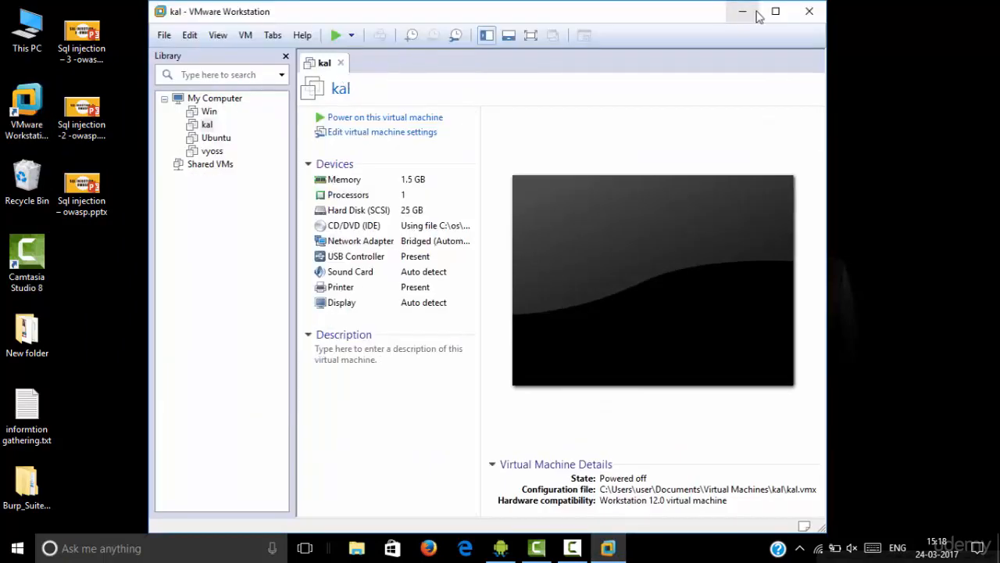
click(775, 7)
View the Win, Ubuntu and vyoss virtual machines from the library, and close their tabs
click(61, 108)
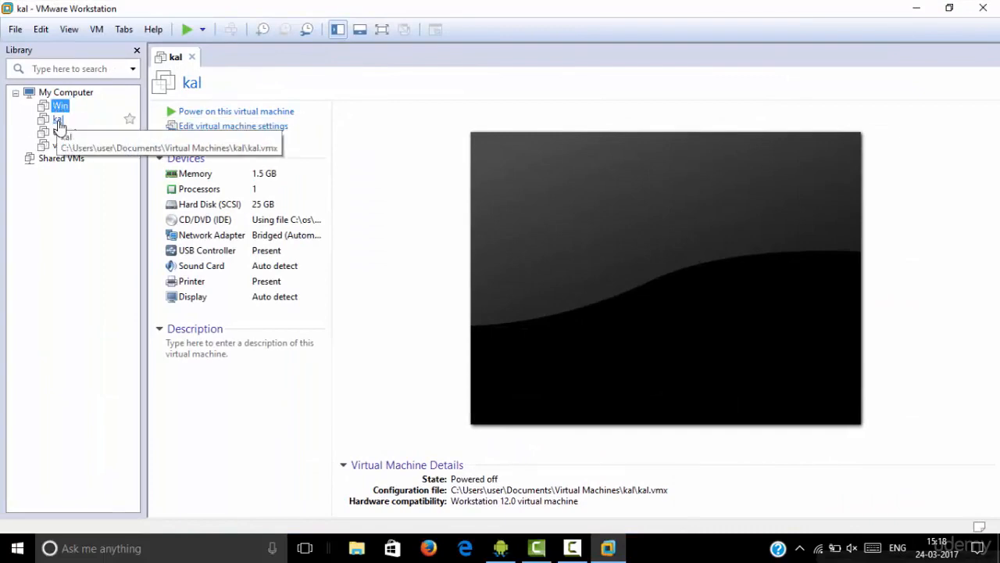
click(64, 133)
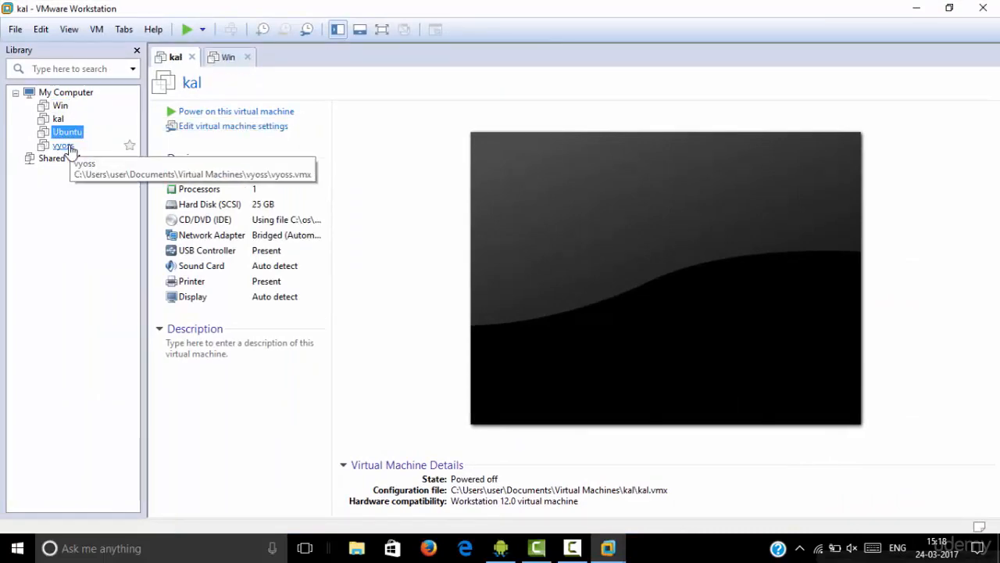
click(66, 146)
mouse_move(530, 7)
mouse_down()
mouse_move(525, 76)
mouse_move(524, 2)
mouse_up()
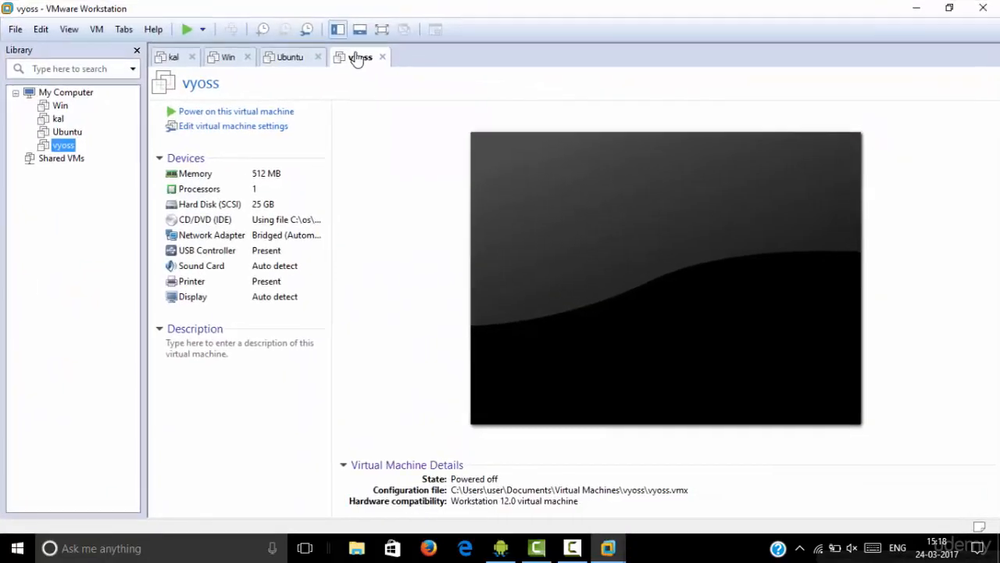
click(316, 58)
click(317, 58)
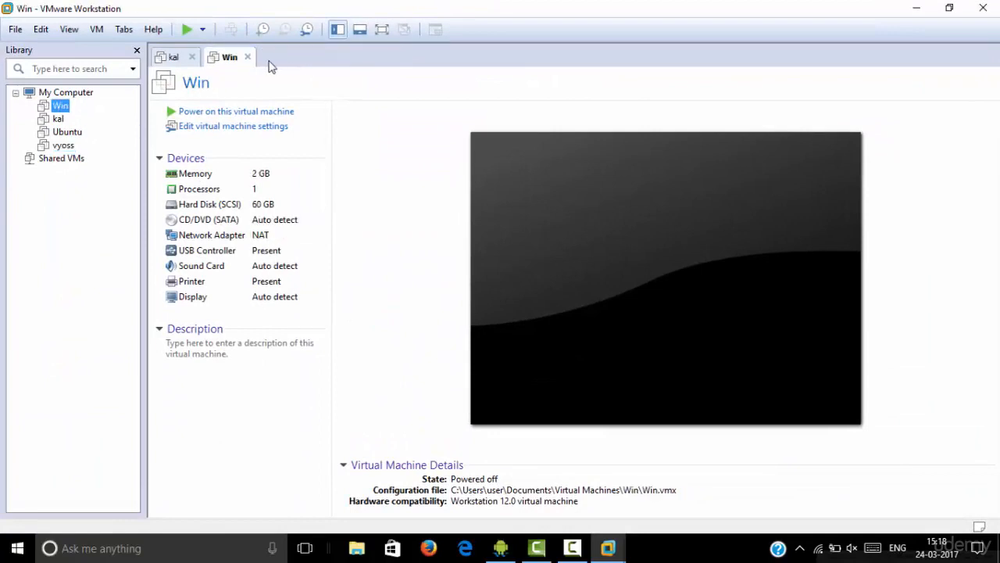
click(247, 58)
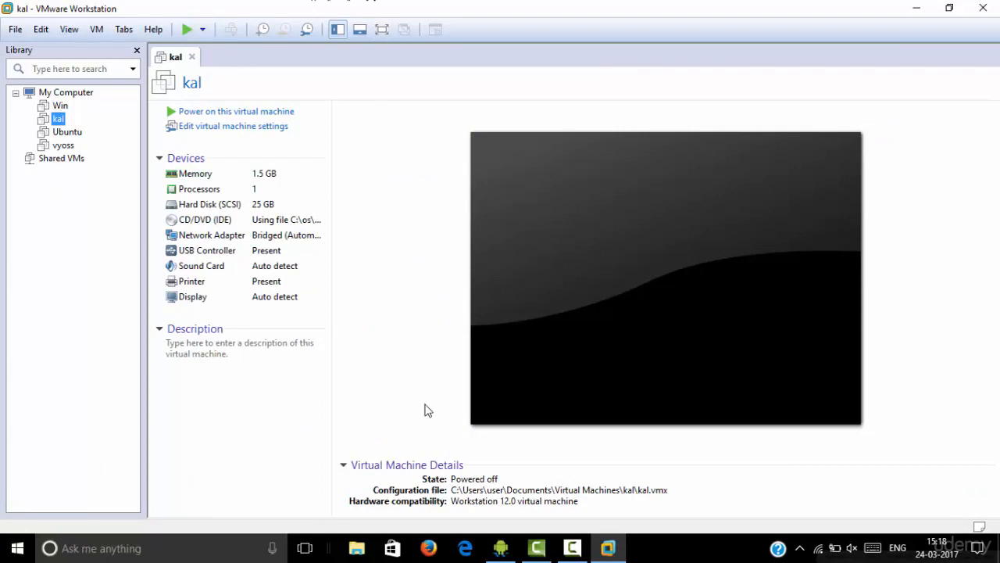
Switch to Firefox and search the web for "download vmware"
click(430, 549)
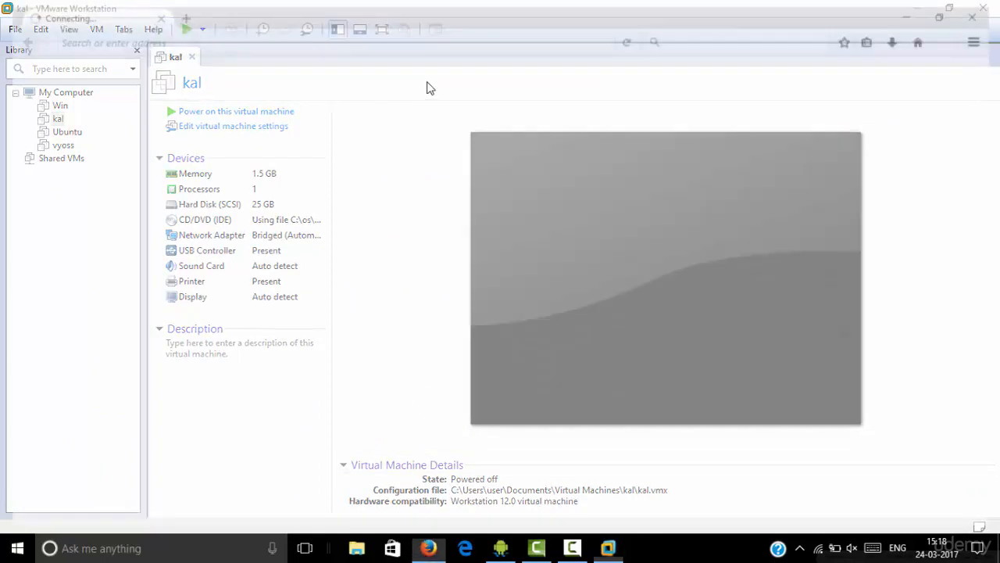
text(do)
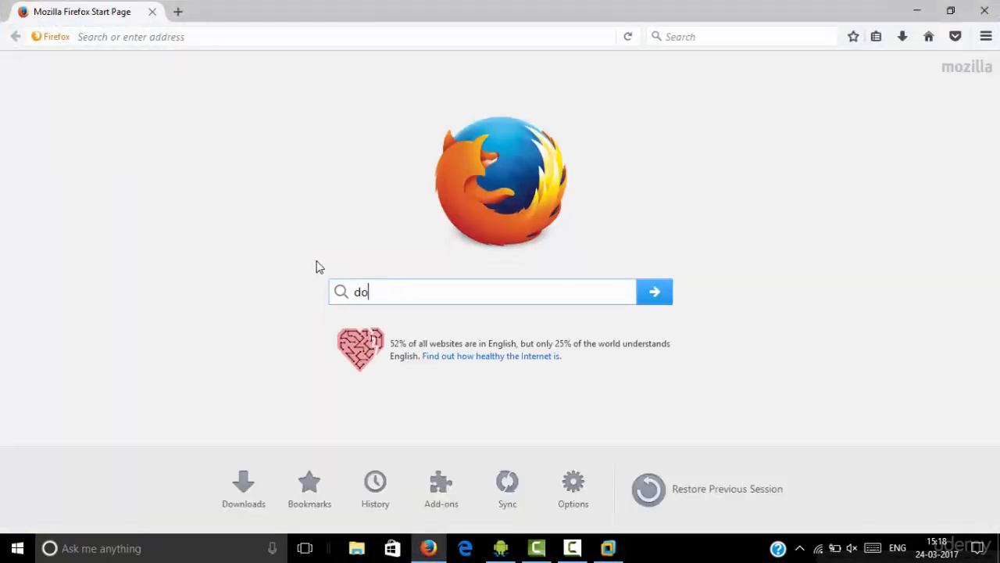
text(wnload vmw)
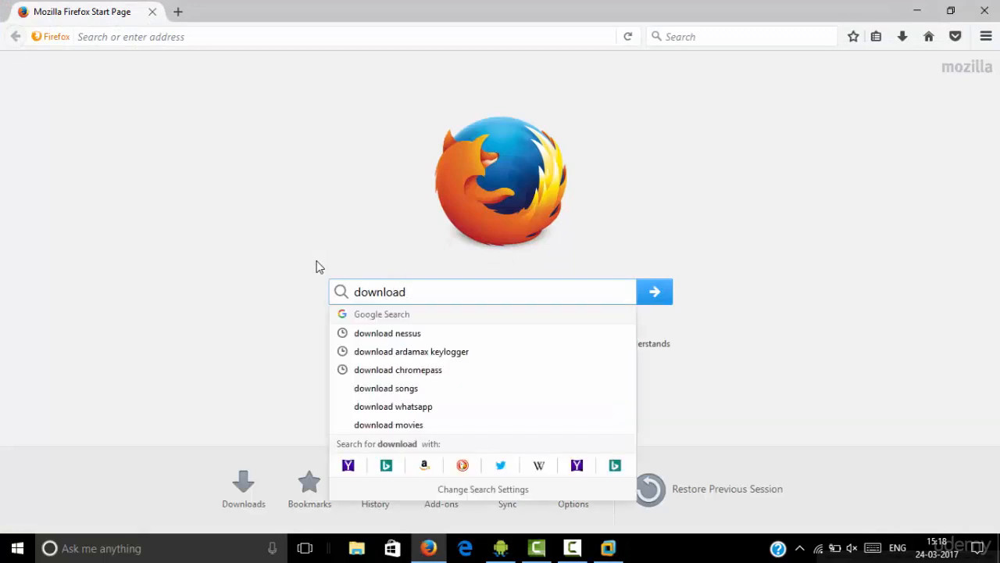
text(are)
key(Return)
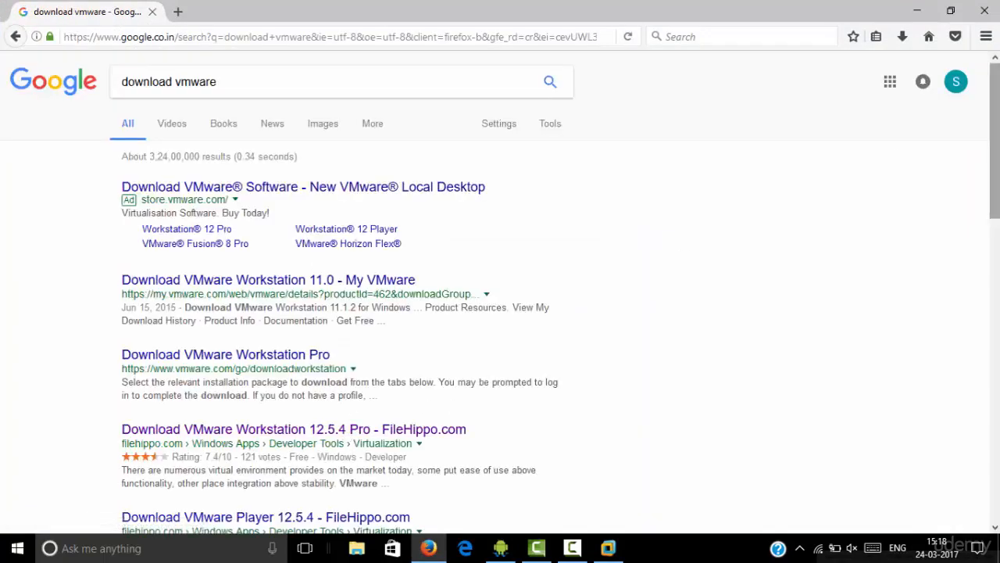
View FileHippo's VMware Workstation 12.5.4 Pro download page without its ad overlay, and close the browser
scroll(494, 193, down, 3)
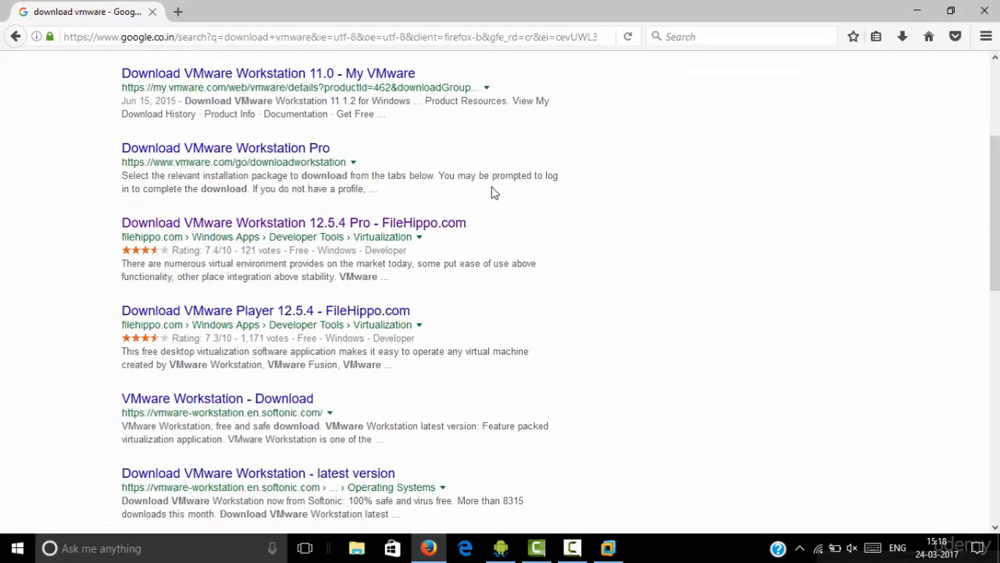
click(322, 226)
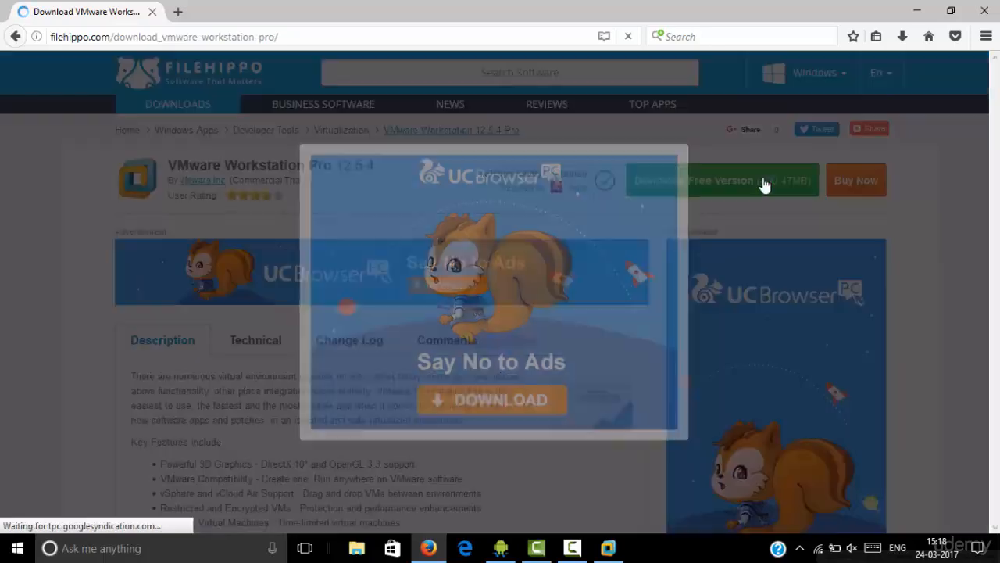
click(690, 146)
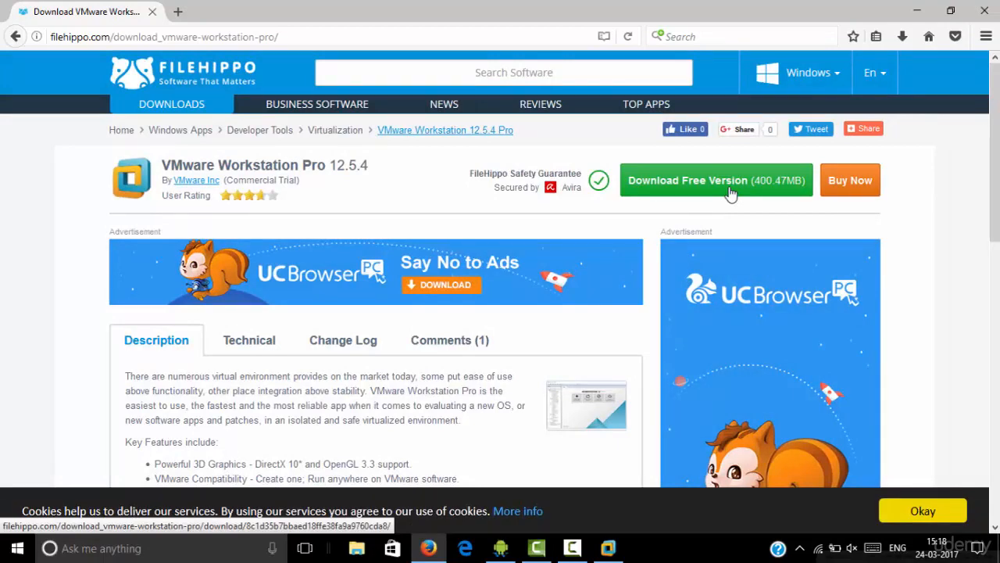
click(997, 10)
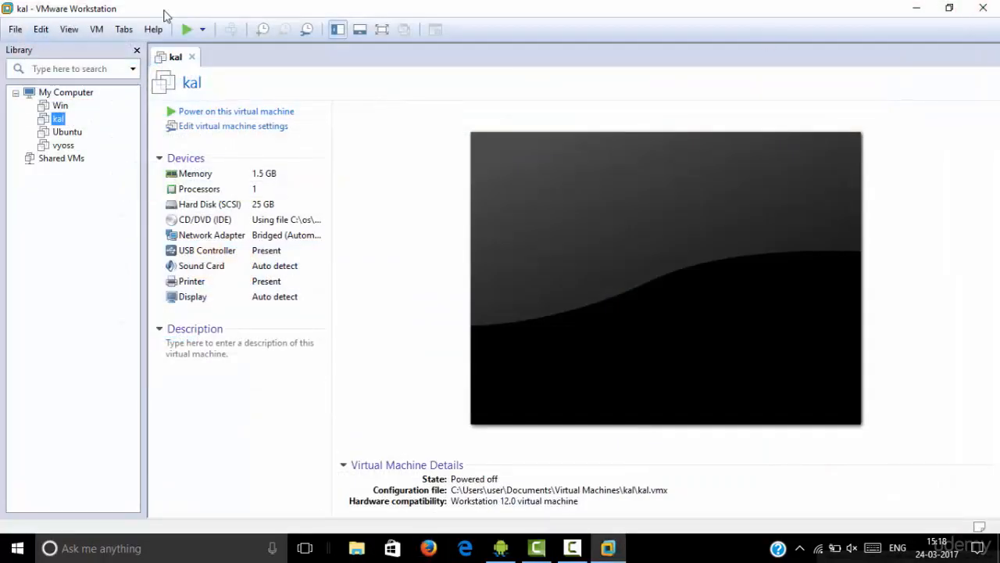
Close the kal virtual machine's tab in the maximized VMware Workstation window
drag(390, 7, 376, 50)
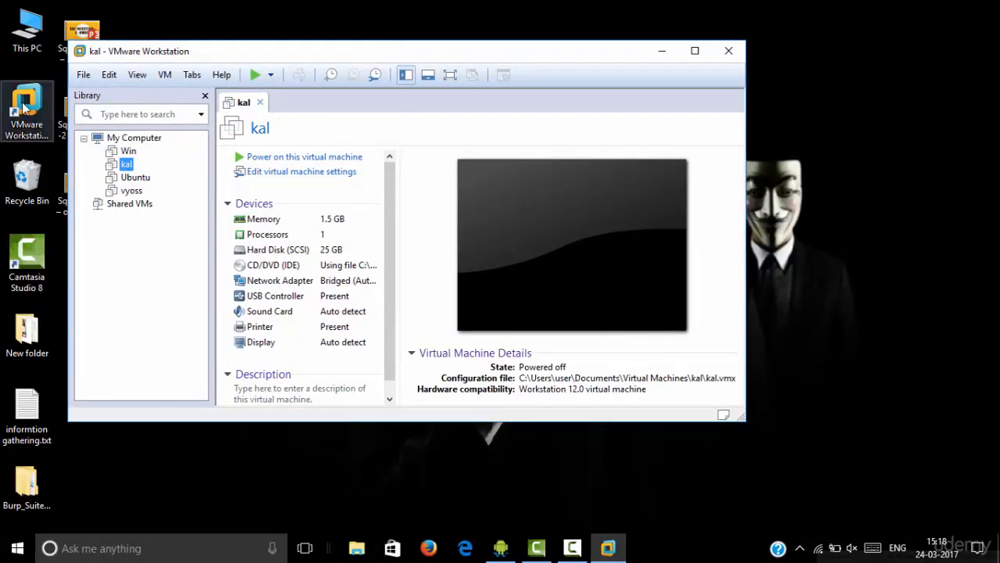
click(23, 108)
double_click(360, 51)
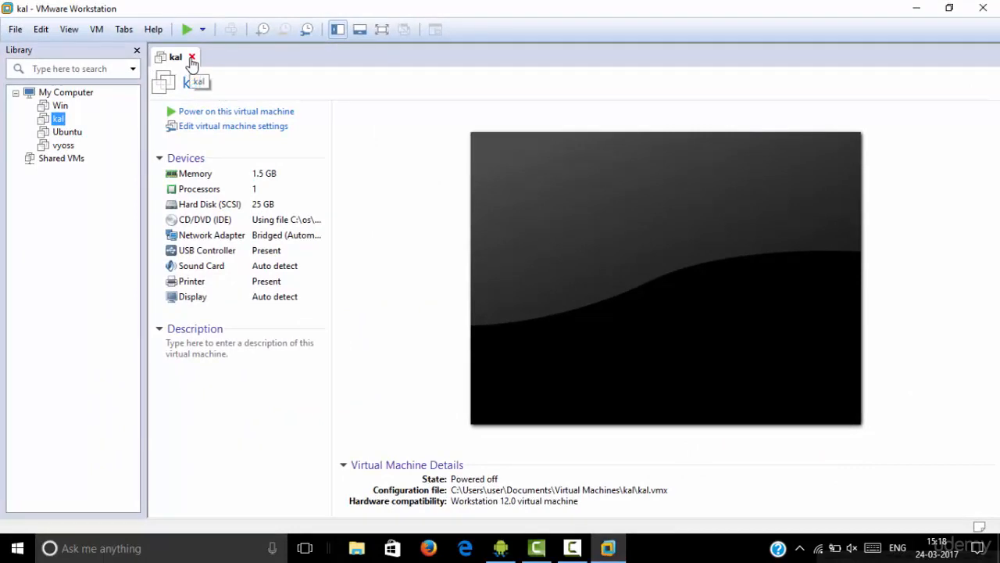
click(191, 57)
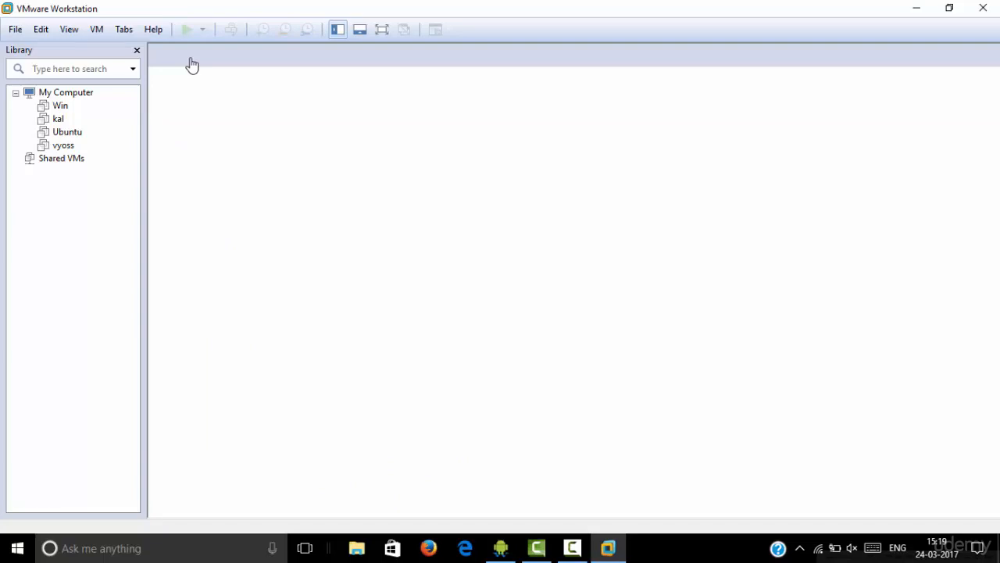
Switch to Firefox and search the web for "download kali linux"
click(427, 551)
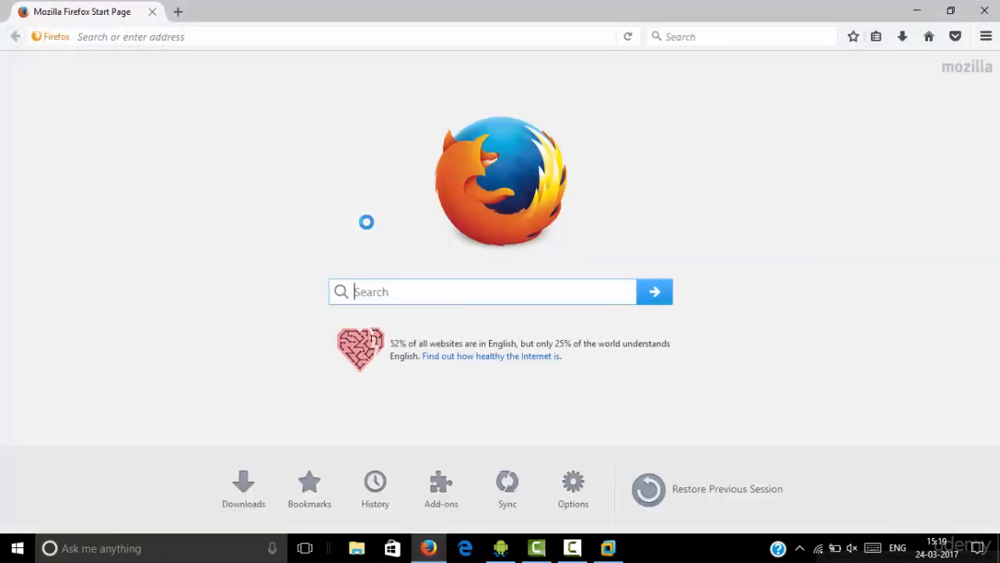
text(downloD)
key(BackSpace)
key(BackSpace)
text(ad )
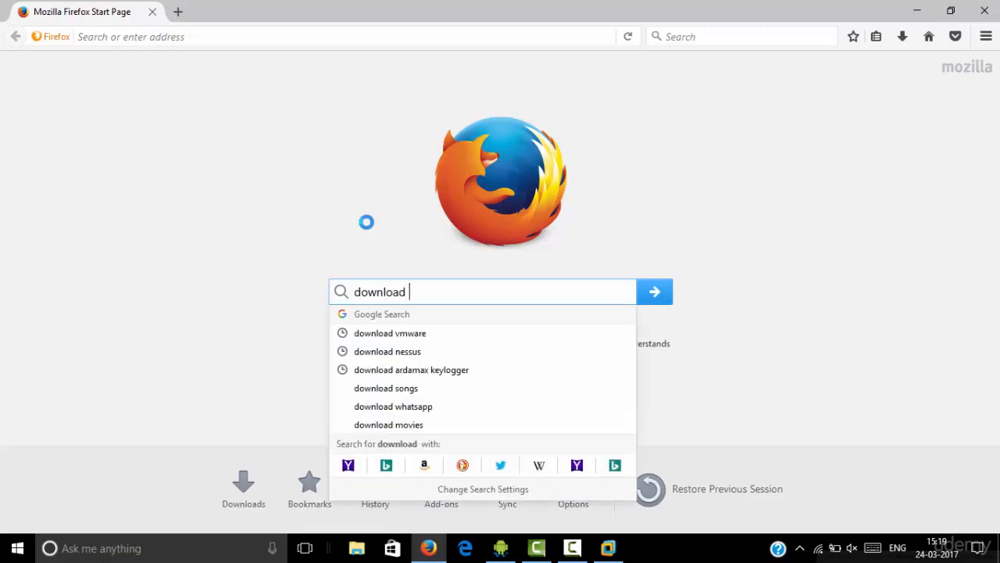
text(kali linux)
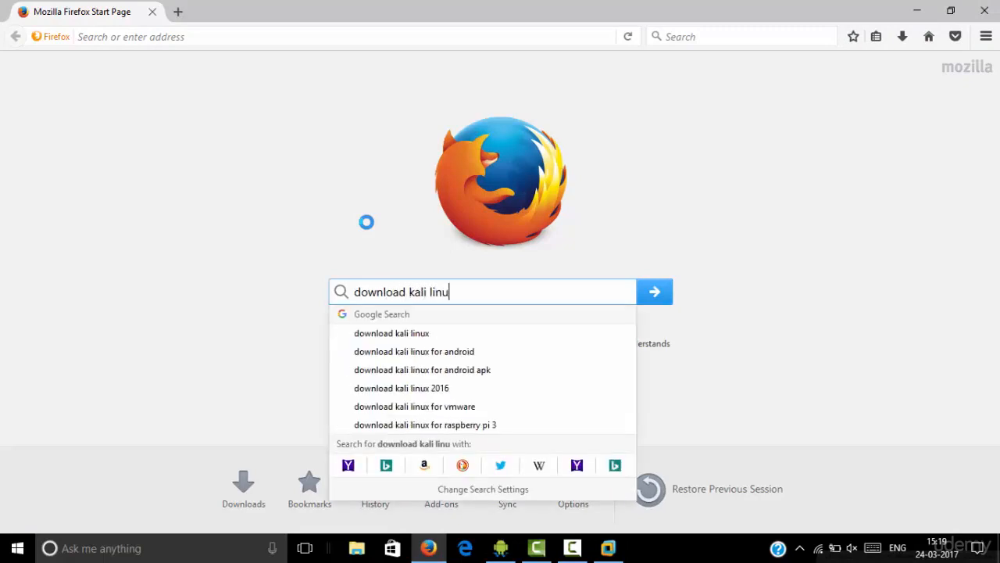
key(Return)
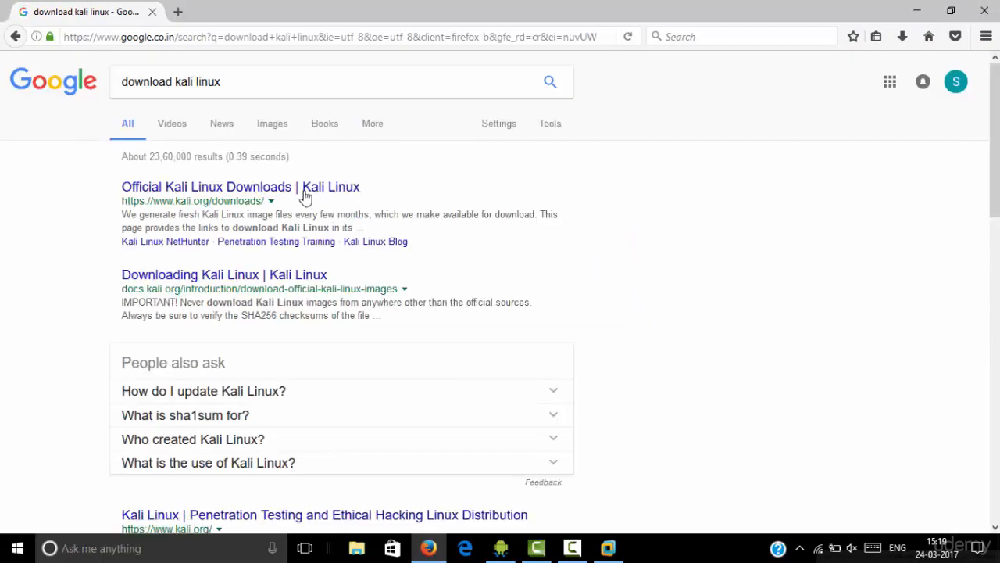
Open the Official Kali Linux Downloads page and examine the Kali 64 bit and Kali 32 bit image entries
click(294, 193)
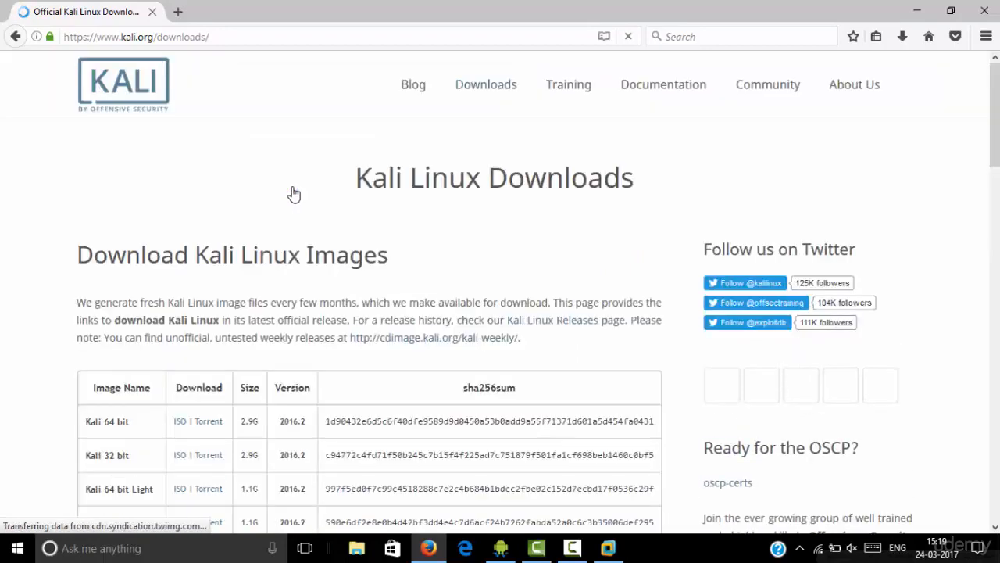
scroll(211, 235, down, 4)
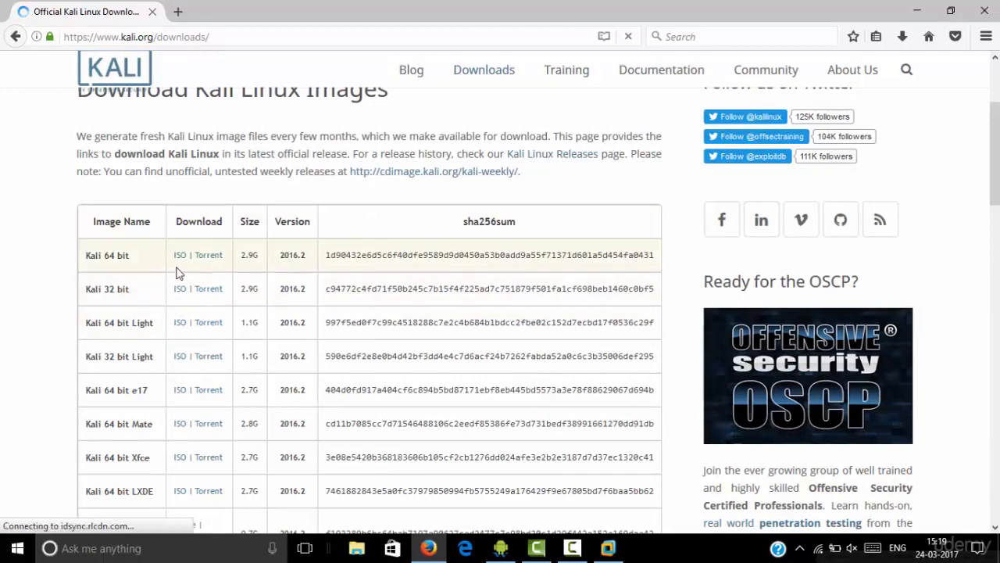
drag(104, 255, 130, 256)
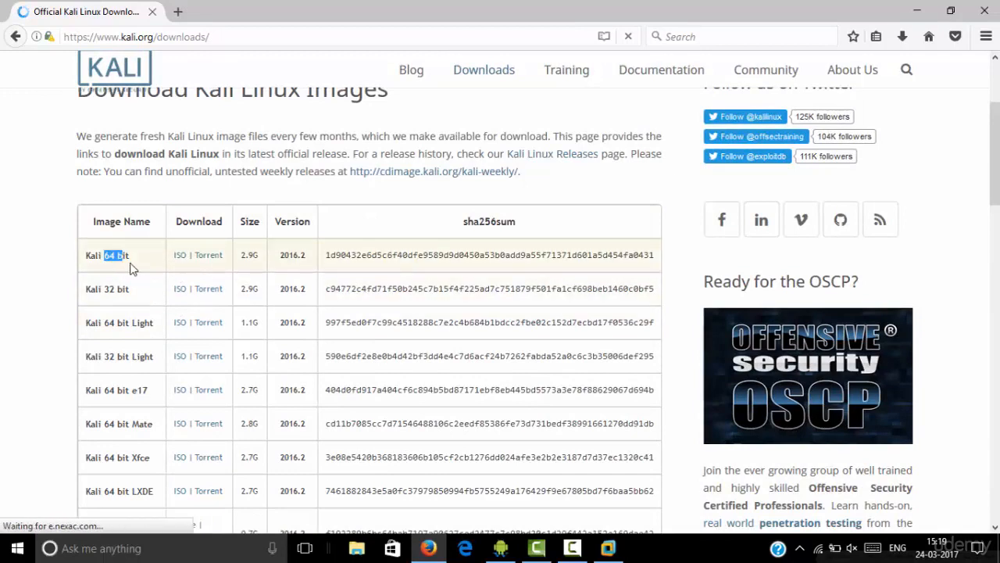
drag(107, 289, 129, 289)
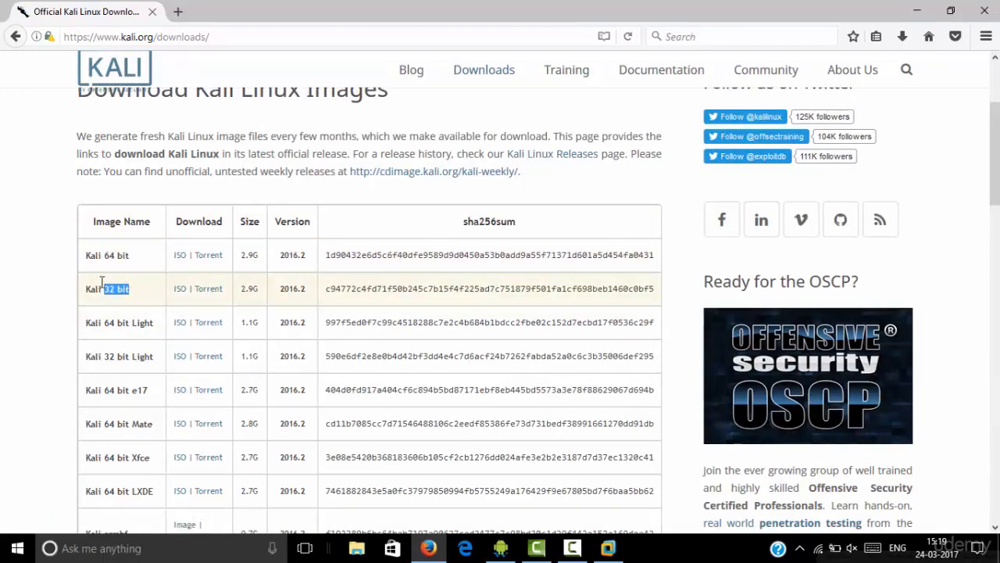
click(42, 272)
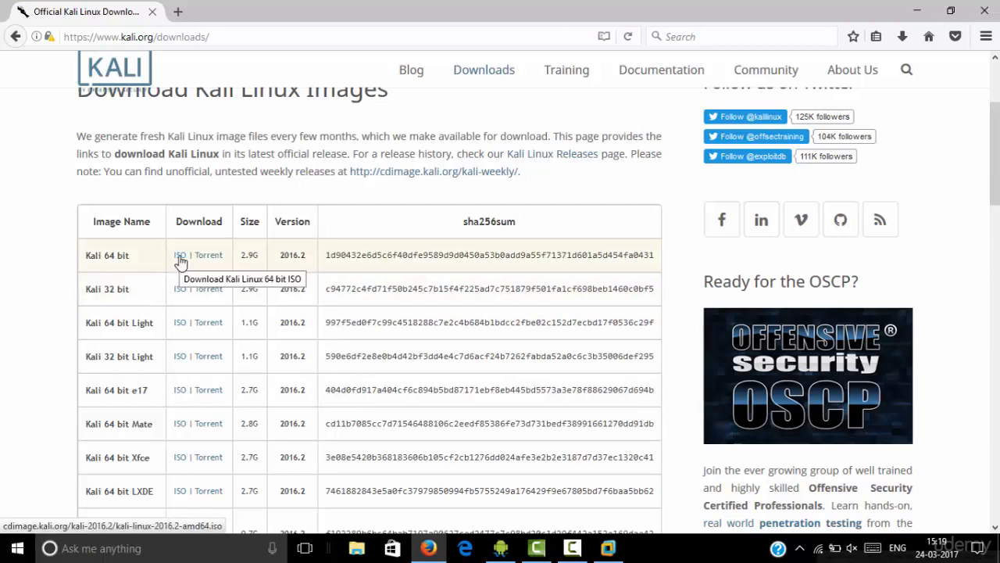
Check the browser's list of downloads, and close the browser
click(903, 36)
click(952, 127)
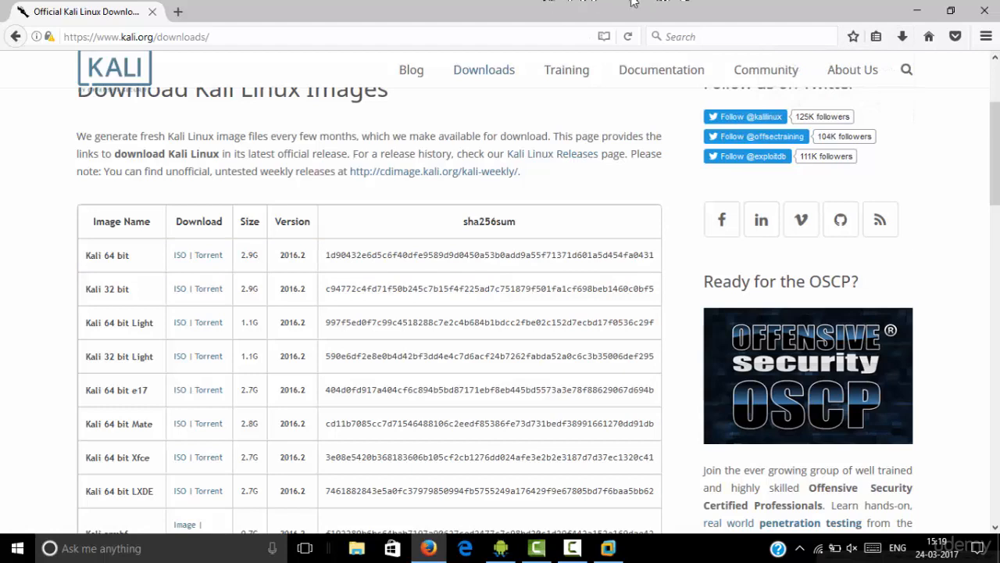
click(983, 13)
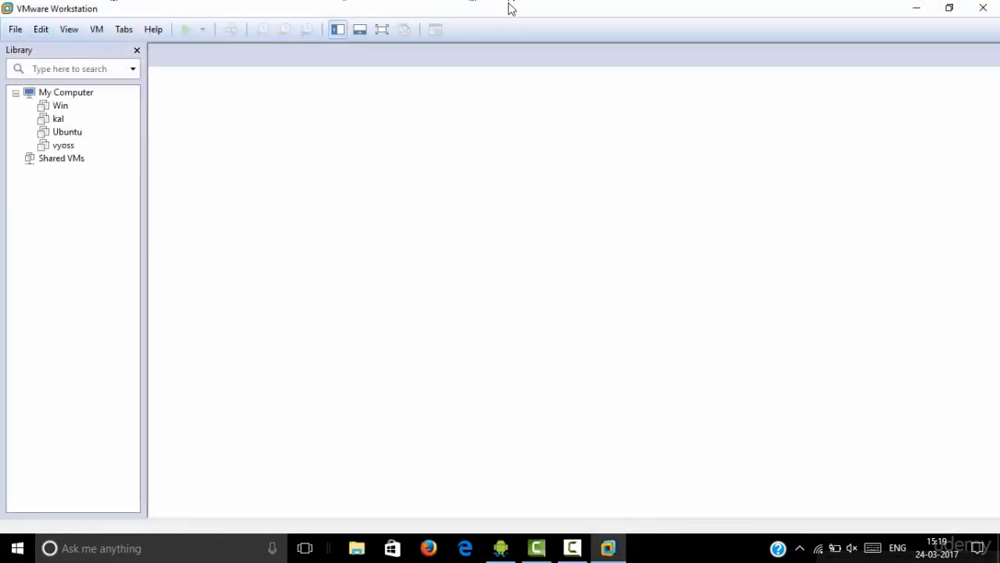
Start creating a new virtual machine with the Typical (recommended) configuration and proceed to the guest operating system installation options
drag(509, 7, 505, 42)
double_click(505, 42)
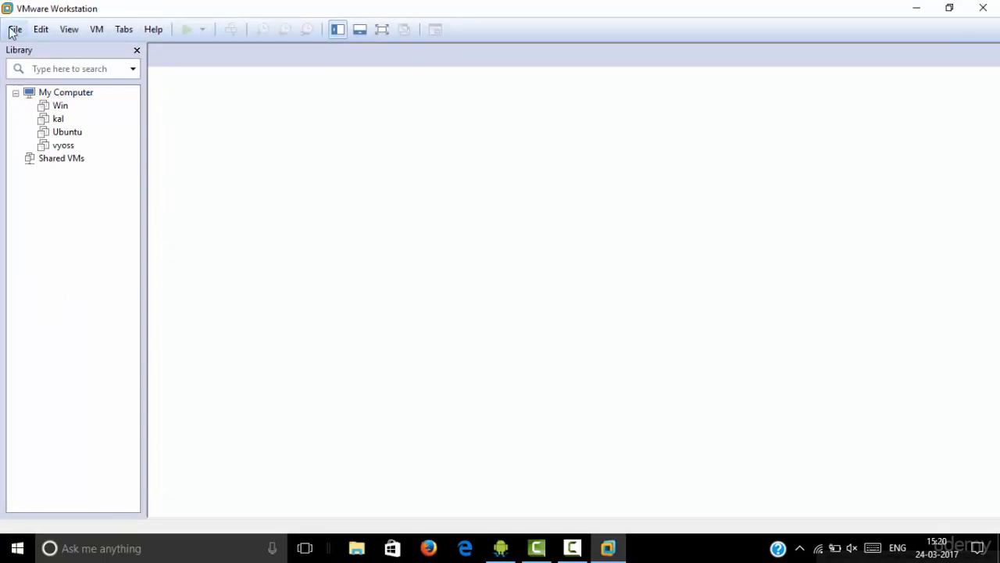
click(13, 31)
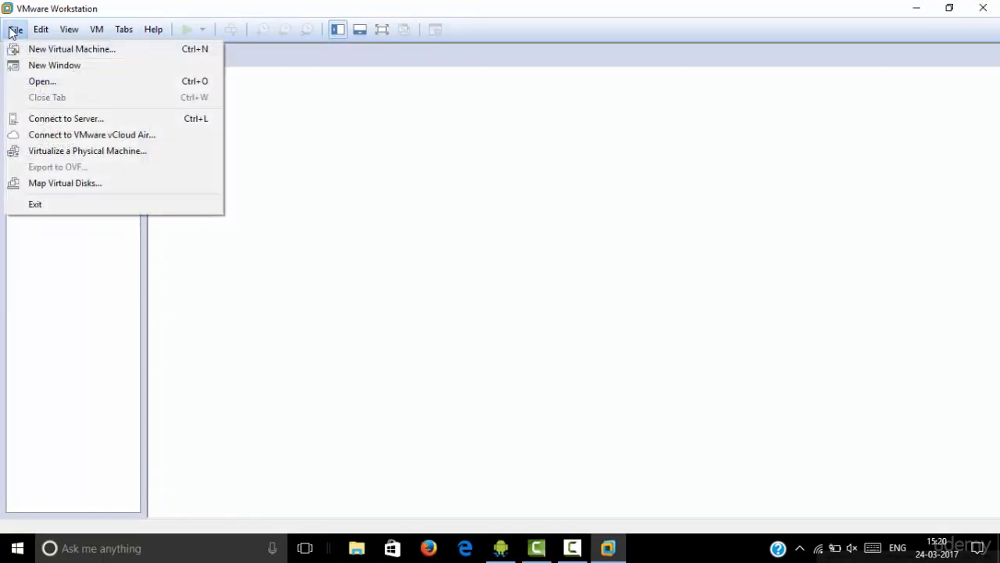
click(27, 45)
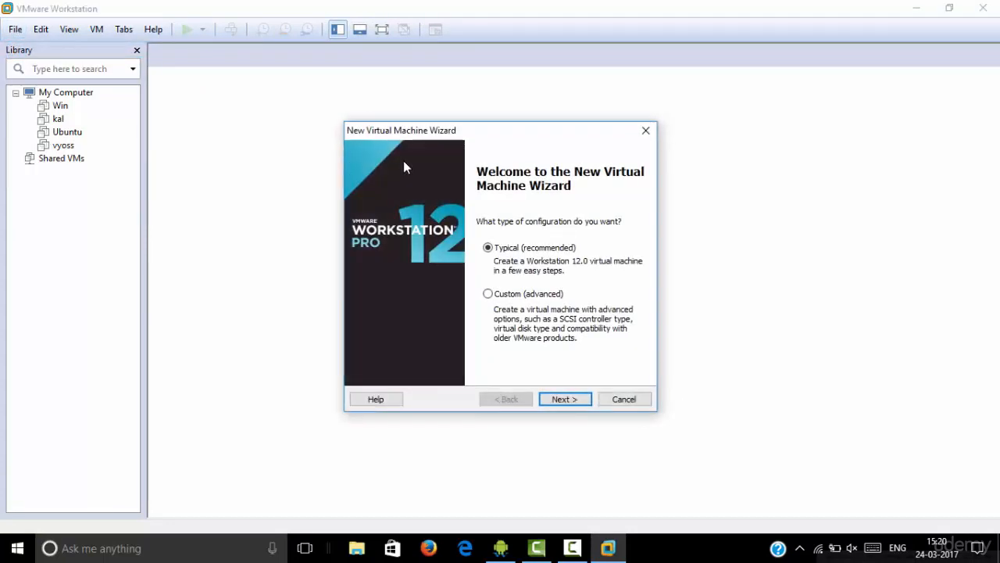
click(552, 399)
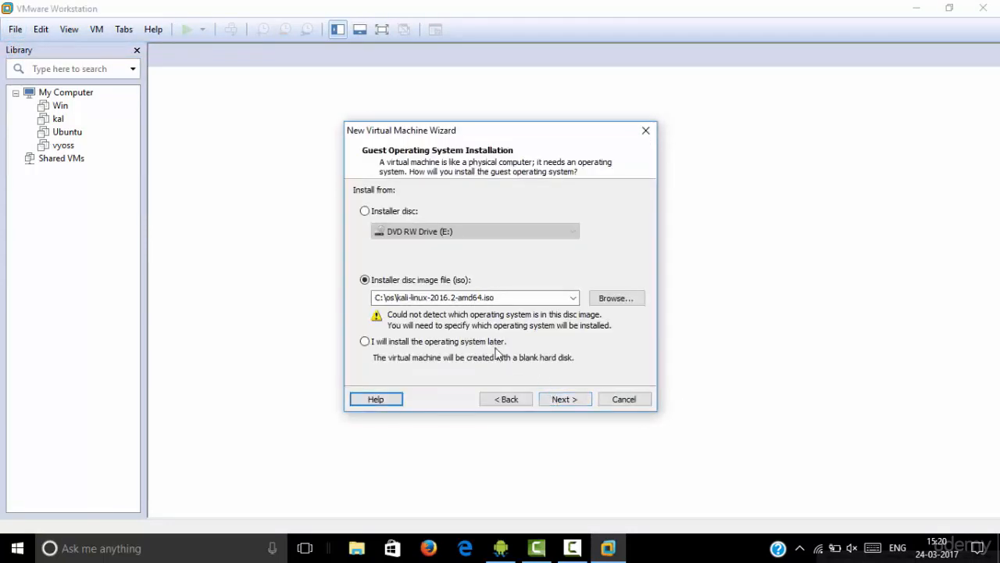
Use C:\os\kali-linux-2016.2-amd64.iso as the installer disc image and proceed to the guest operating system selection
click(625, 298)
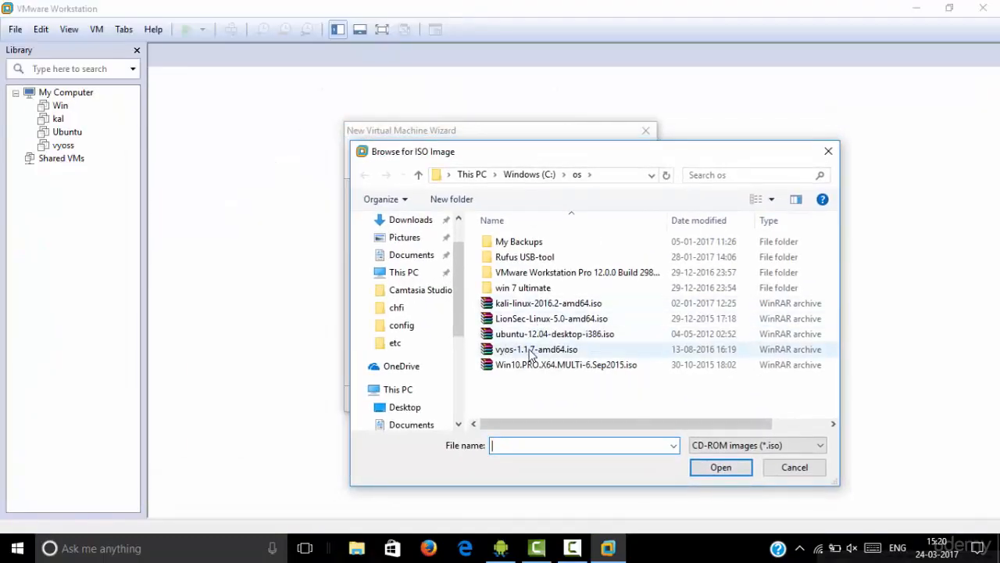
double_click(521, 305)
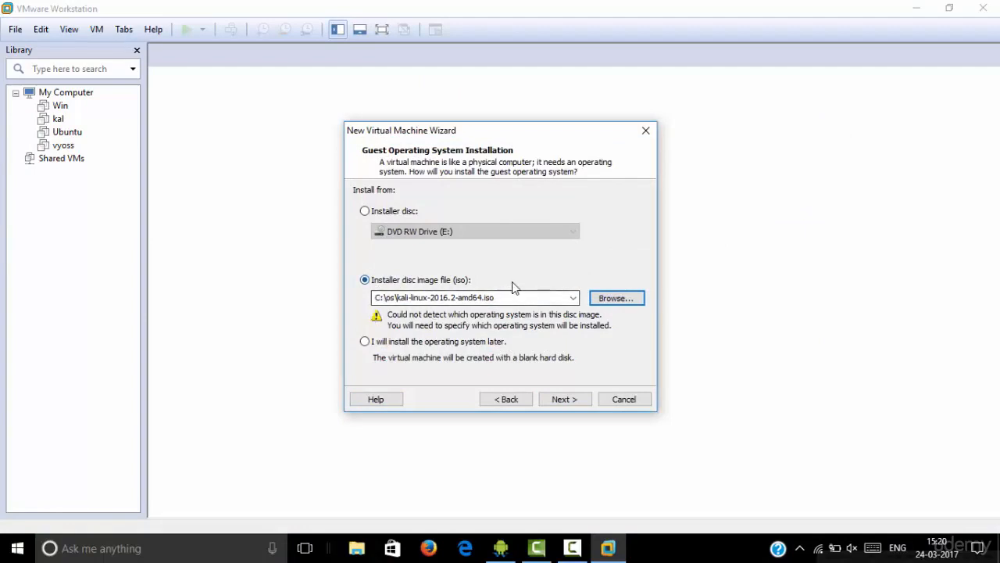
double_click(487, 298)
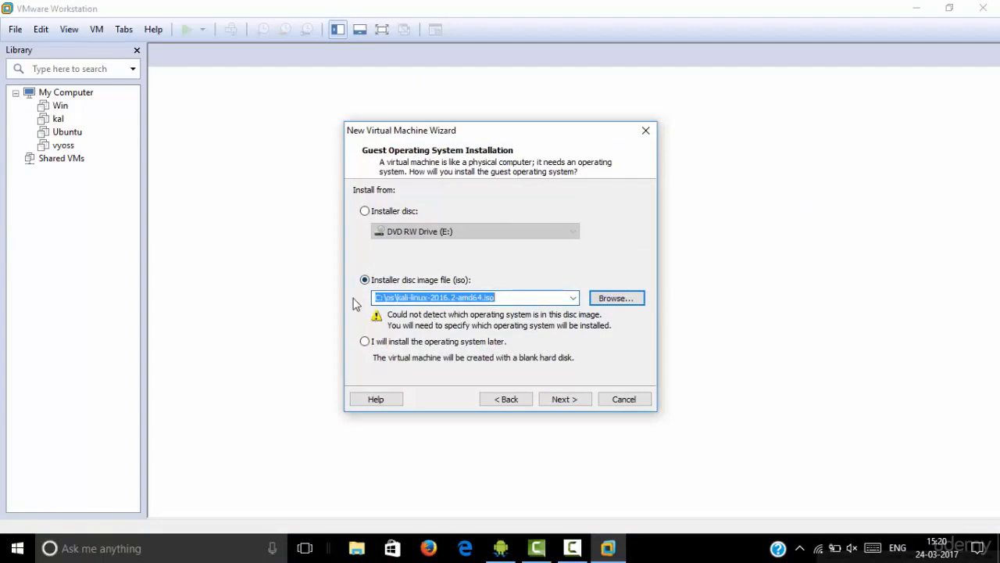
click(576, 398)
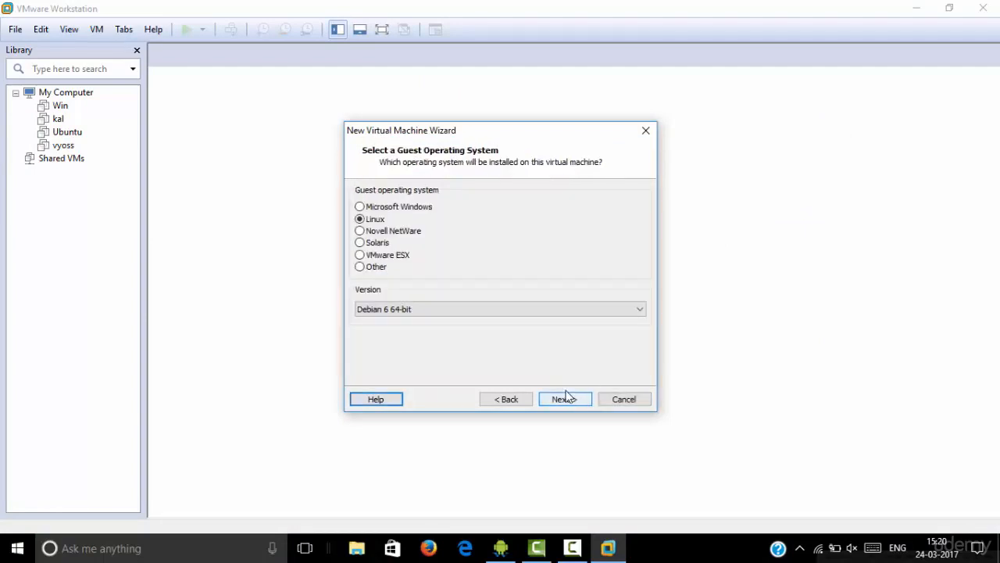
Set the Linux guest operating system version to Debian 8.x 64-bit and proceed to naming the virtual machine
click(437, 312)
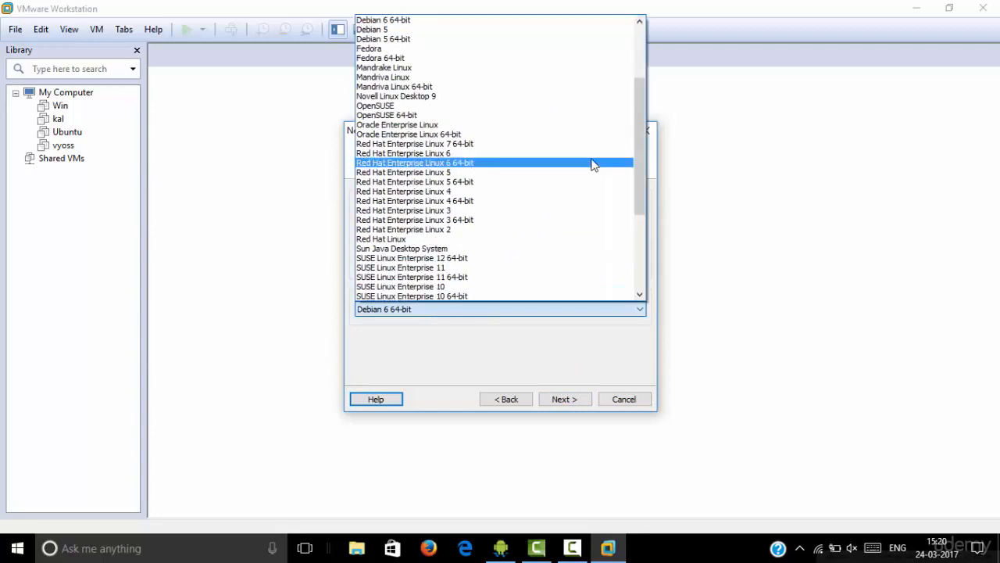
drag(635, 118, 641, 44)
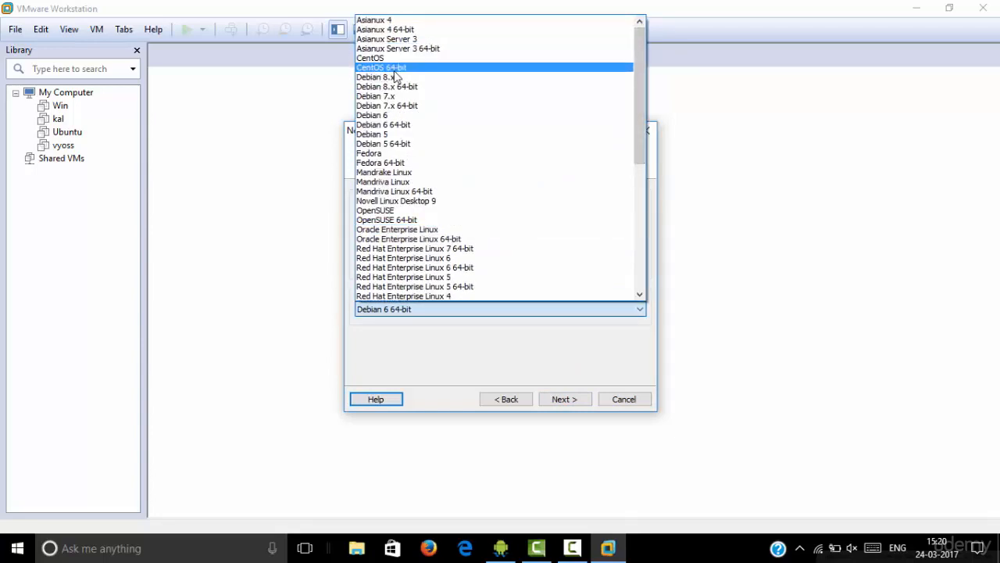
click(389, 86)
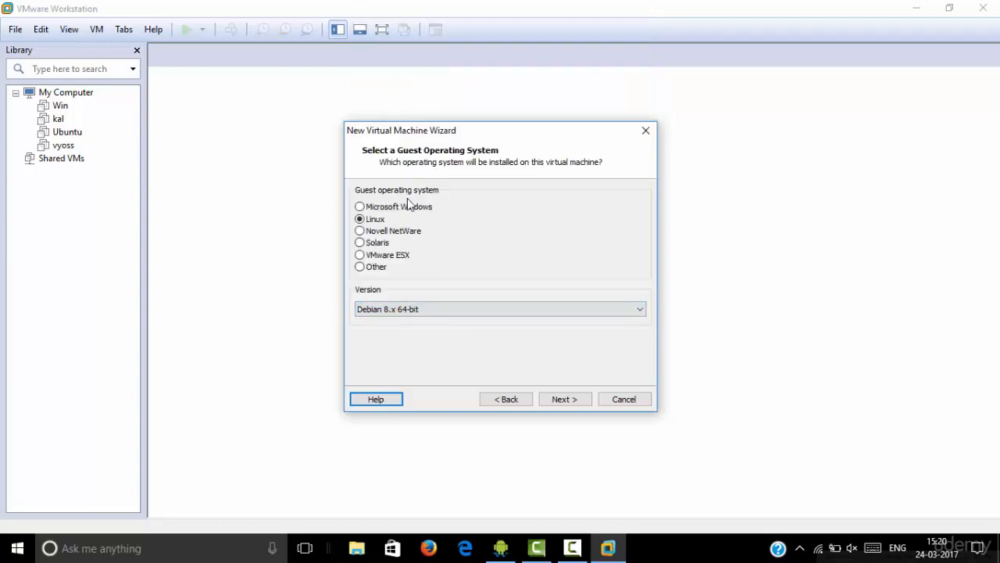
click(565, 400)
Replace the default virtual machine name with "kali linux" and review the name and location
key(BackSpace)
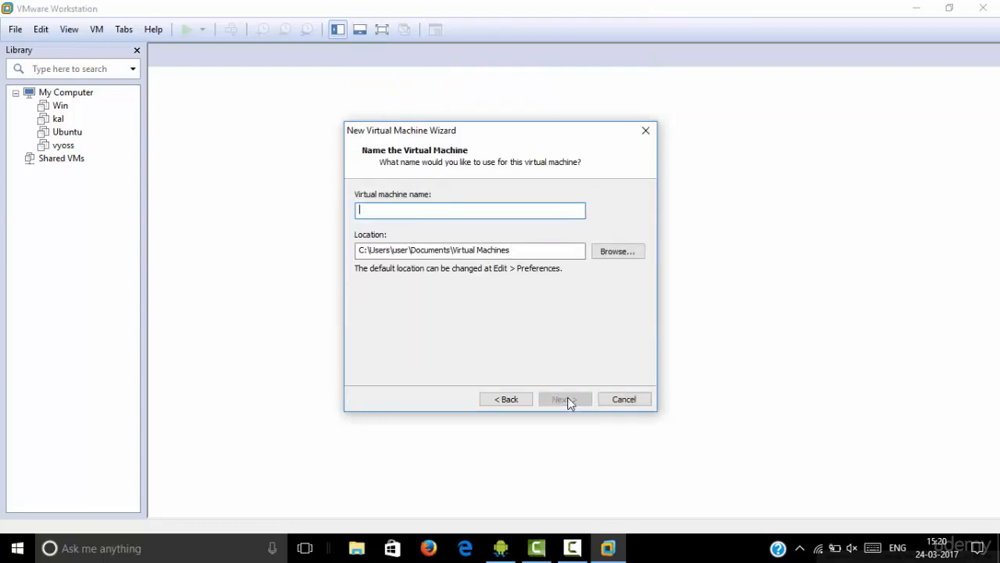
text(kali linux)
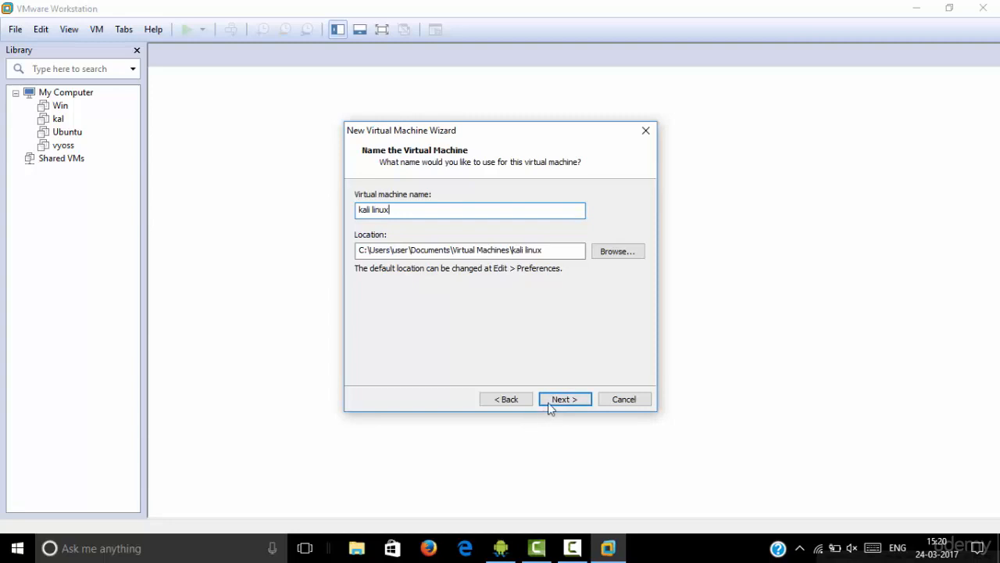
click(551, 400)
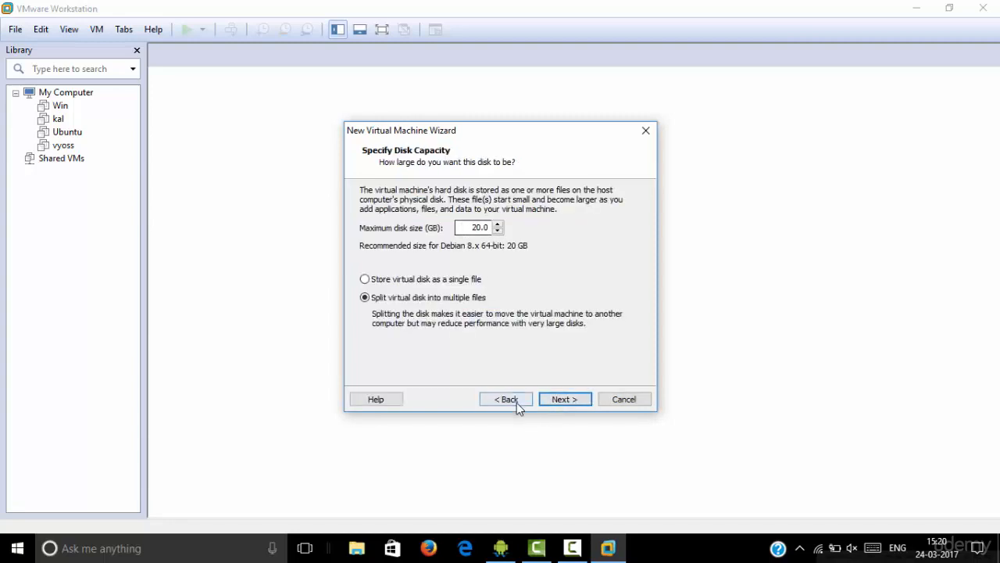
click(517, 401)
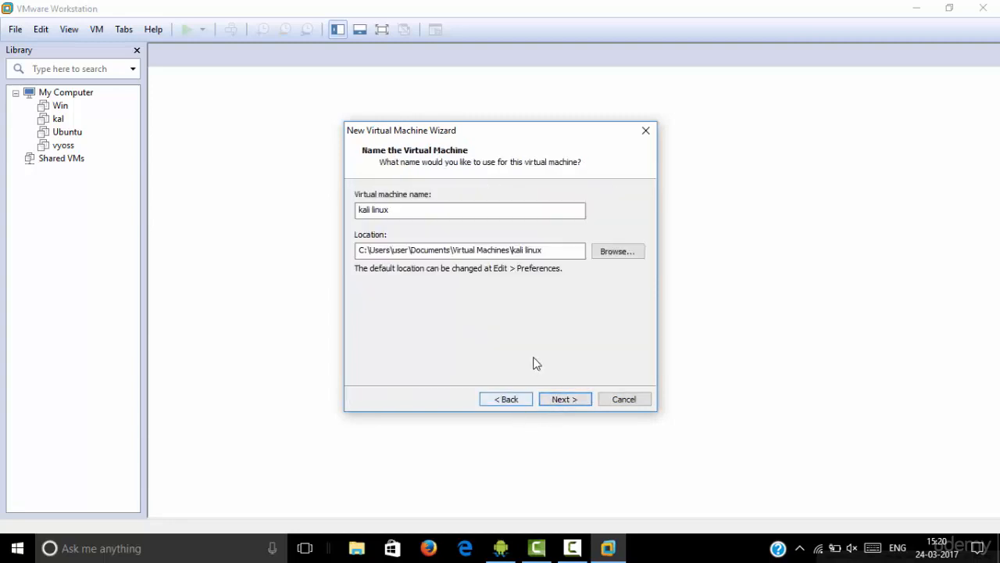
Set the maximum disk size to 25 GB, store the virtual disk as a single file, and finish creating the virtual machine
click(555, 397)
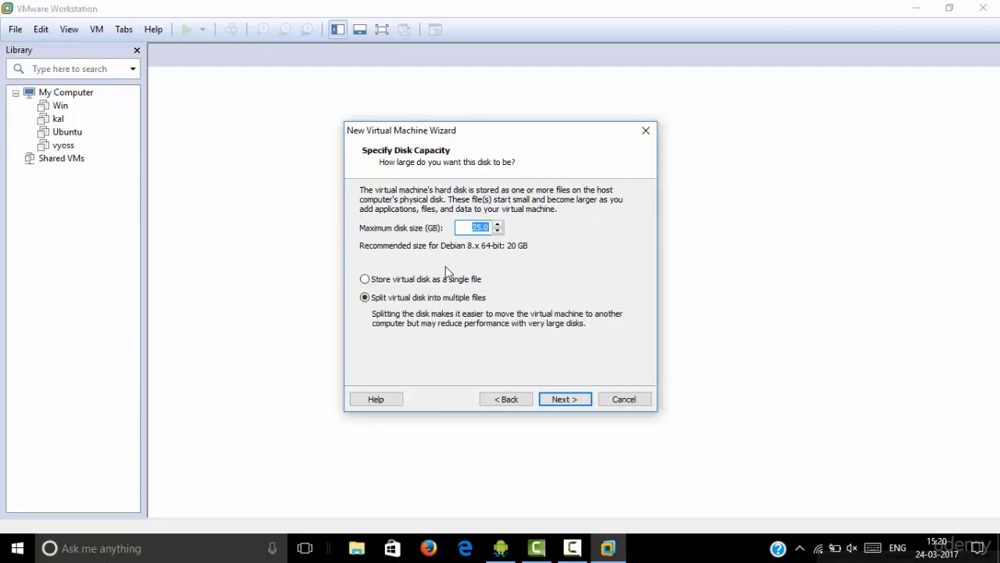
click(370, 280)
click(570, 400)
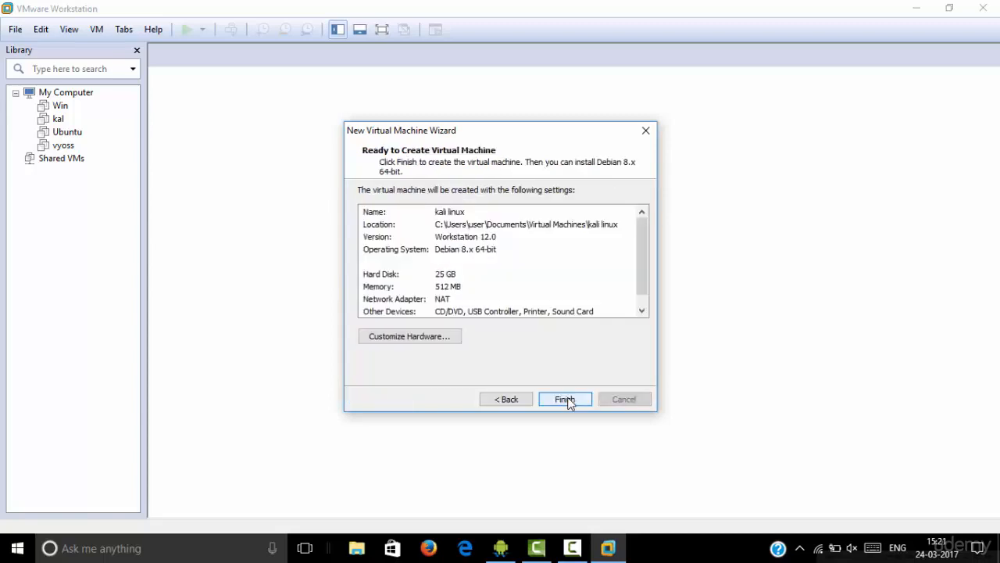
click(566, 399)
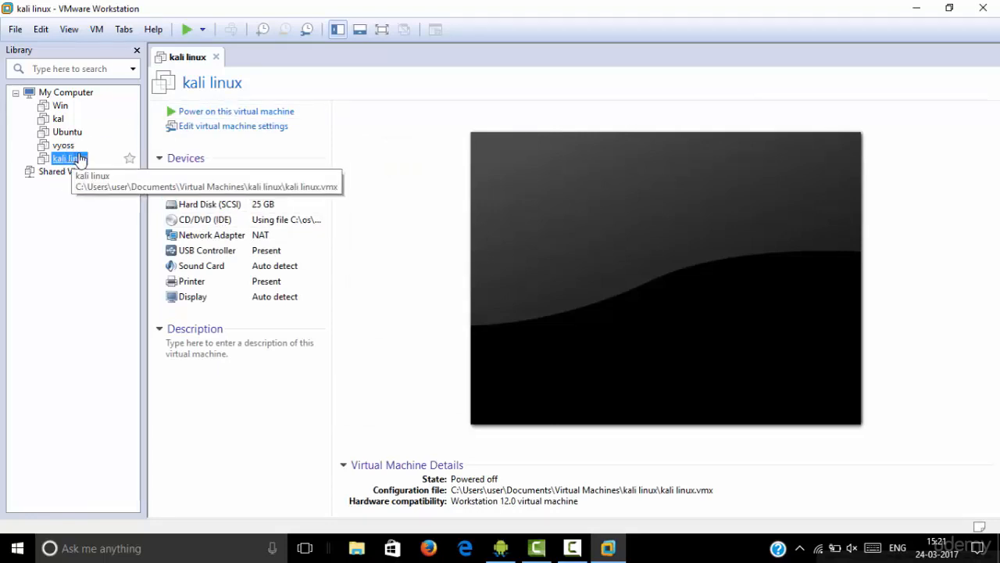
Power on the kali linux virtual machine and dismiss the removable devices hint and the installation notices
click(222, 114)
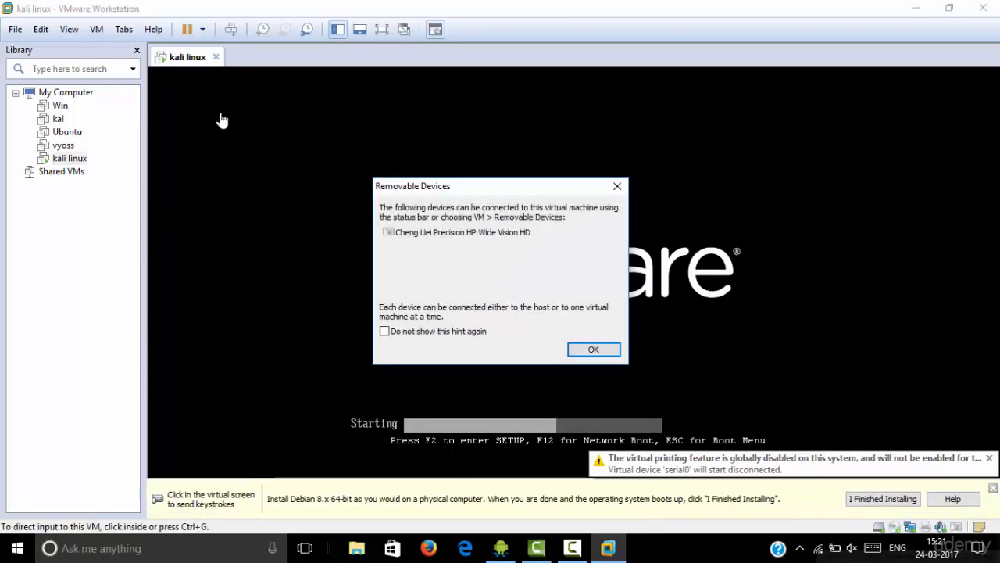
click(989, 496)
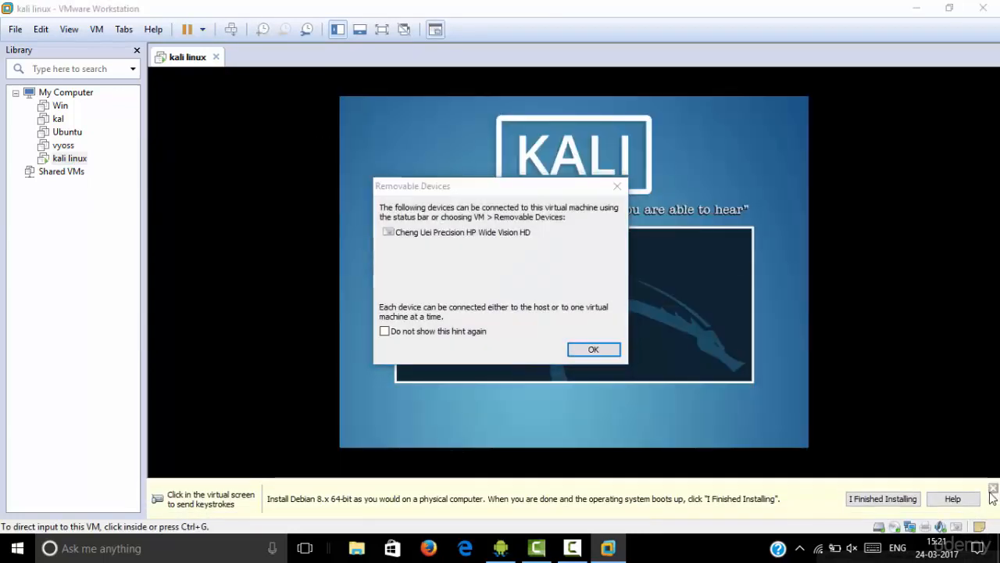
click(594, 350)
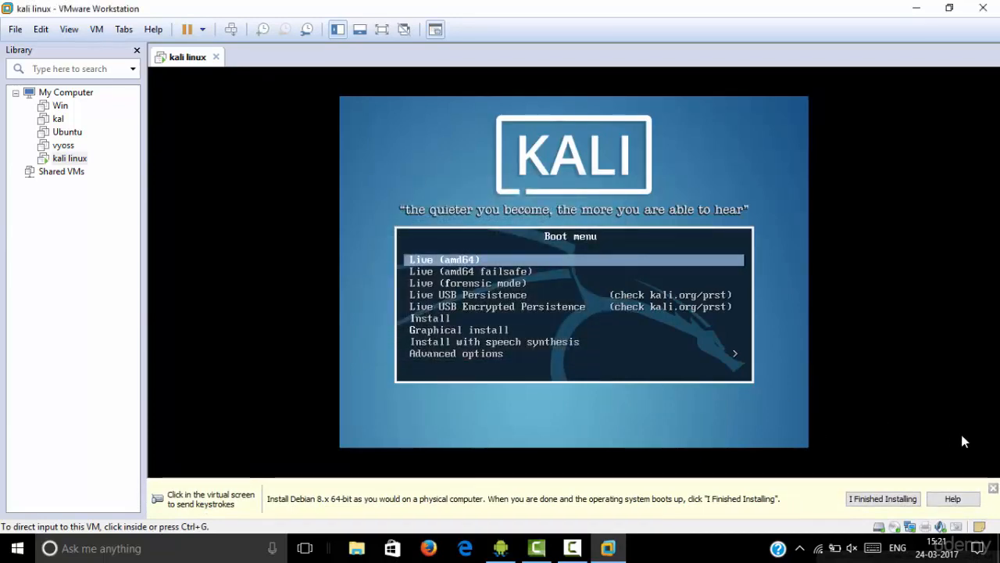
click(994, 488)
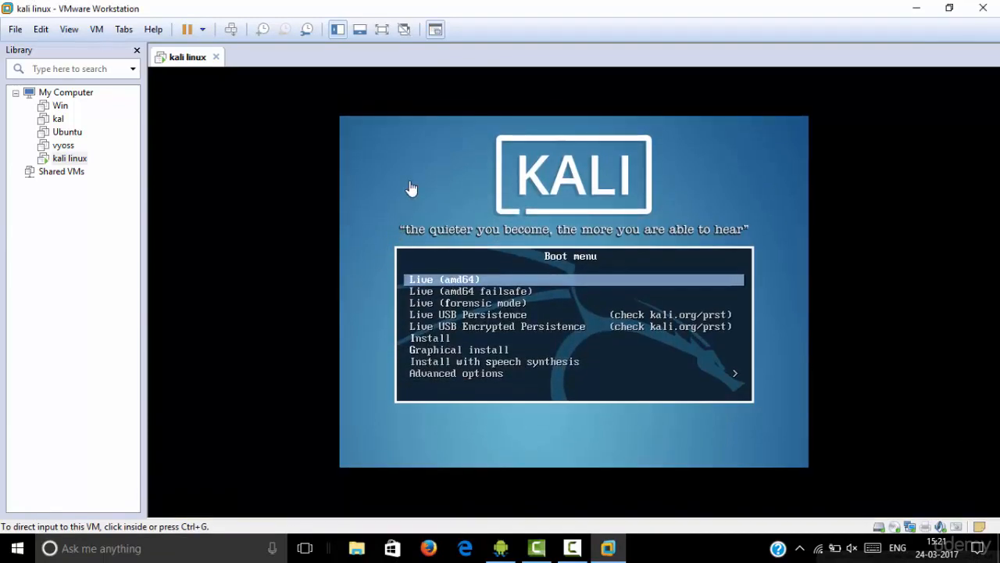
Start the Graphical install from the Kali boot menu inside the virtual machine
click(412, 189)
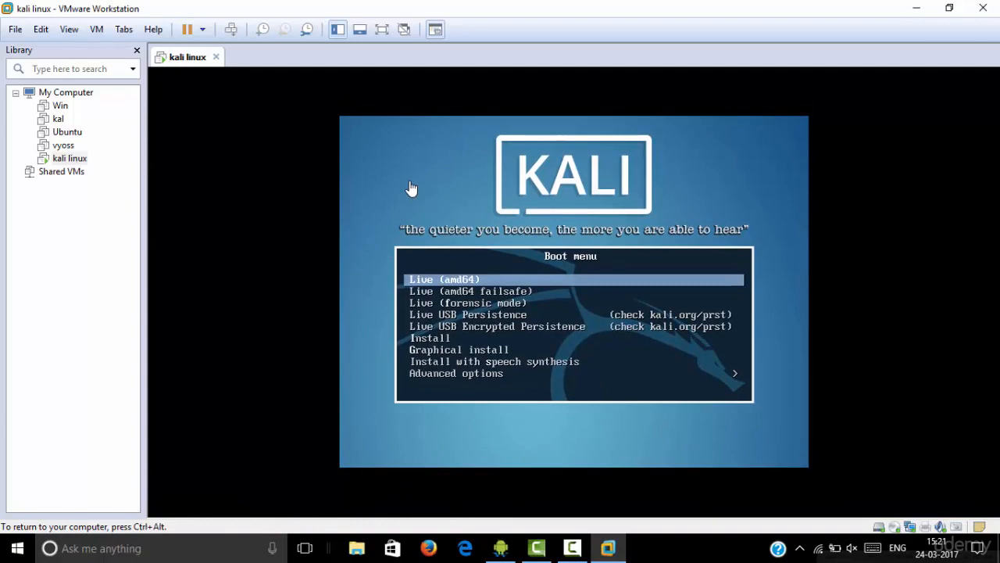
key(Down)
key(Down)
key(Down)
key(Down)
key(Down)
key(Down)
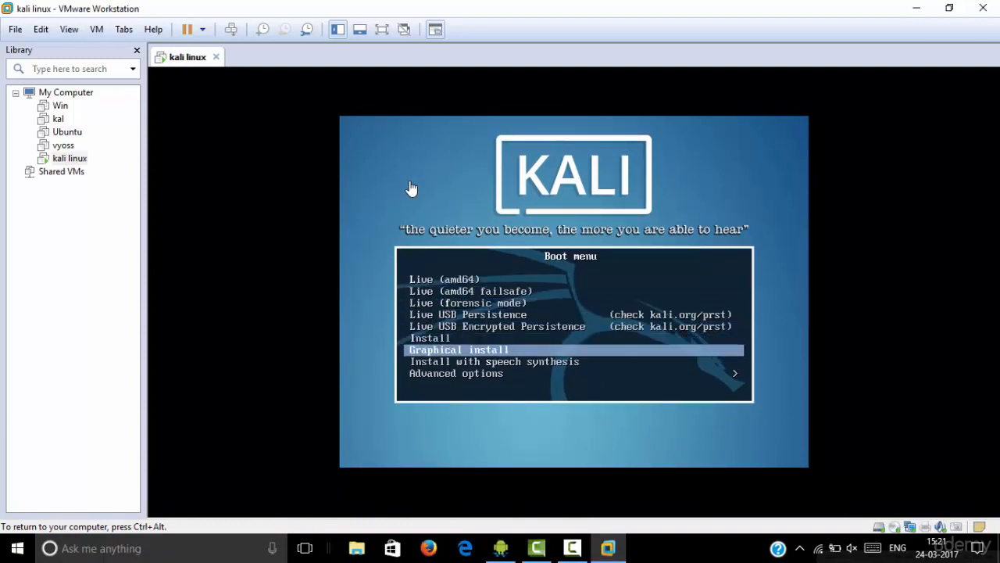
key(Return)
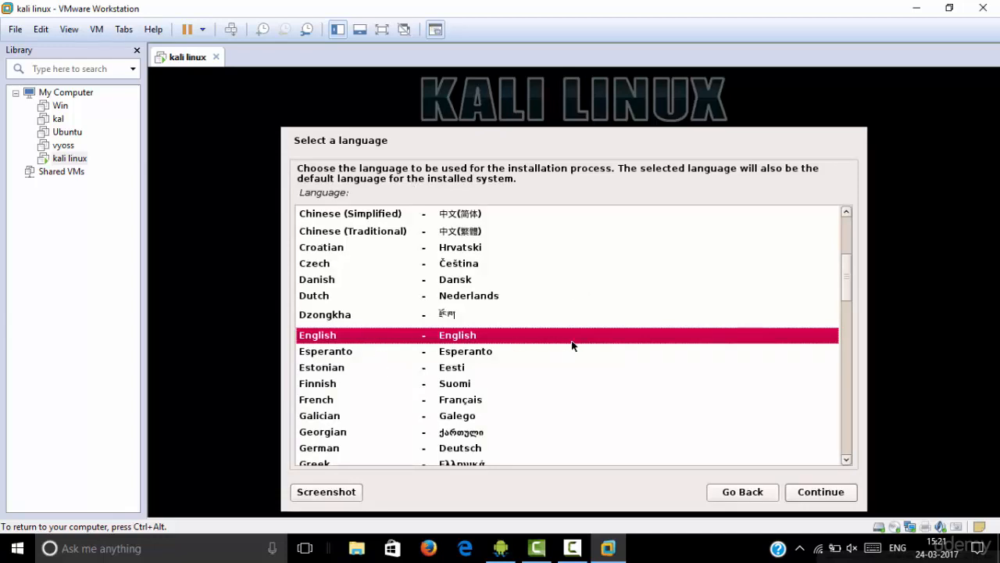
Choose English as the installation language and American English as the keymap
click(803, 494)
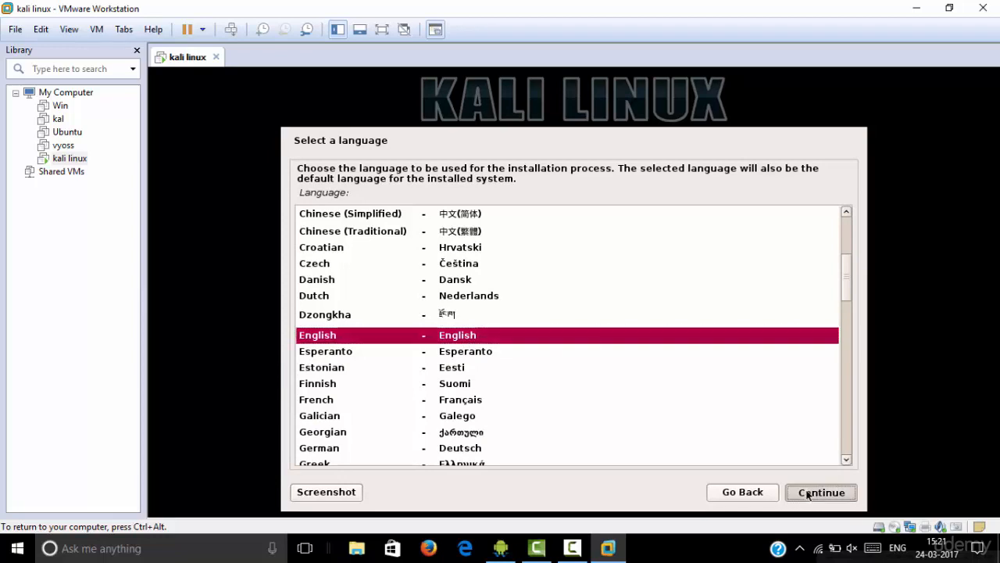
click(808, 495)
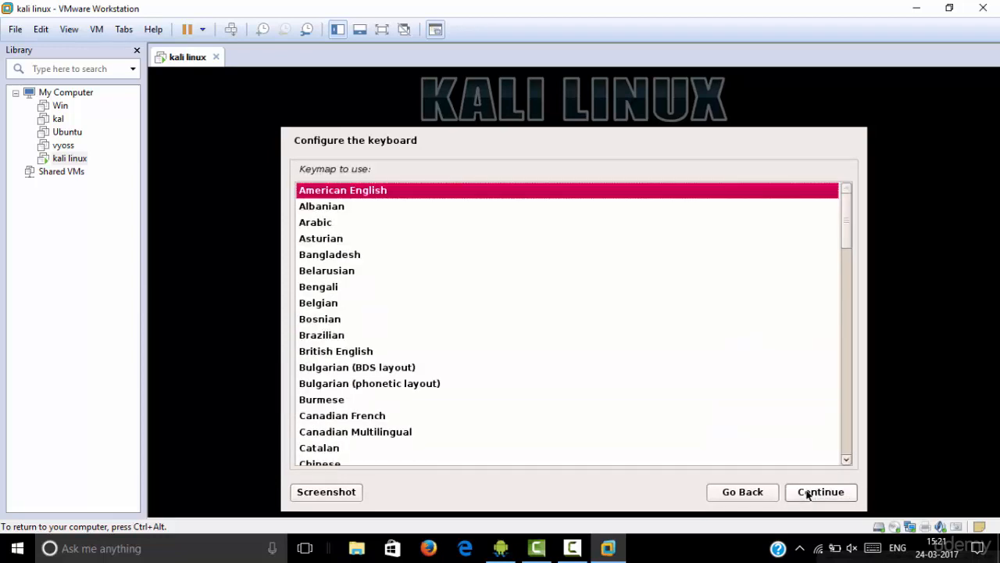
click(809, 494)
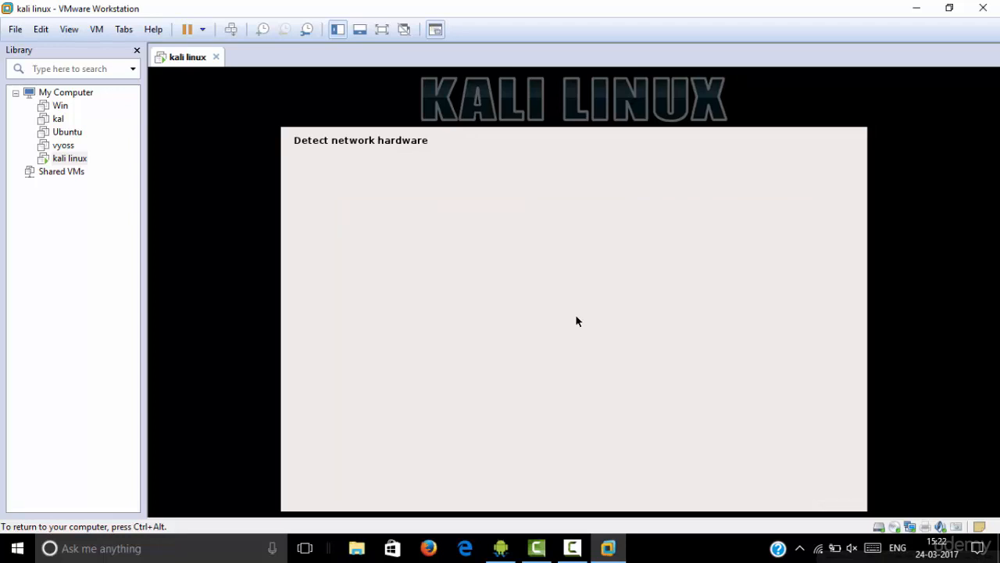
key(ctrl+alt)
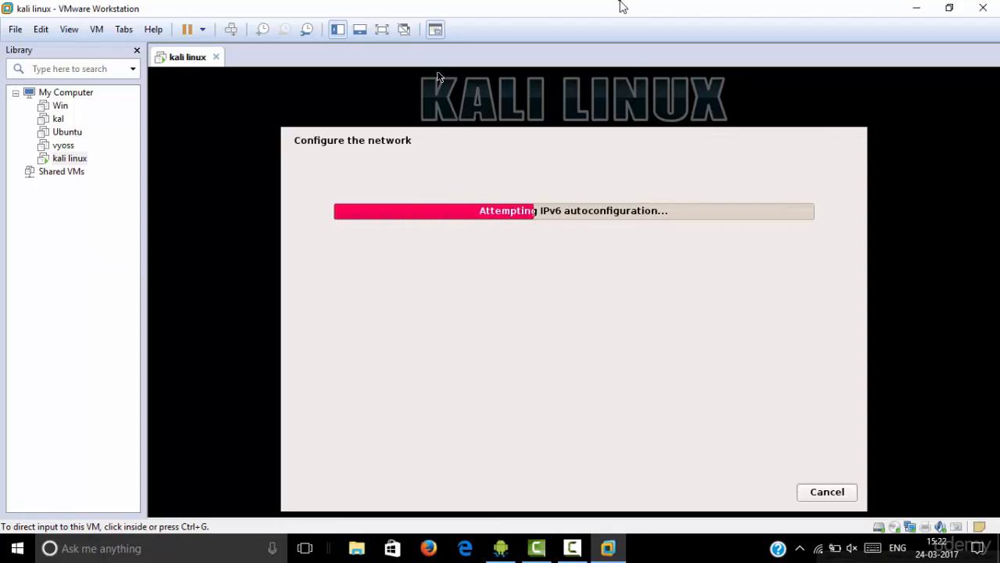
drag(488, 8, 493, 22)
double_click(493, 22)
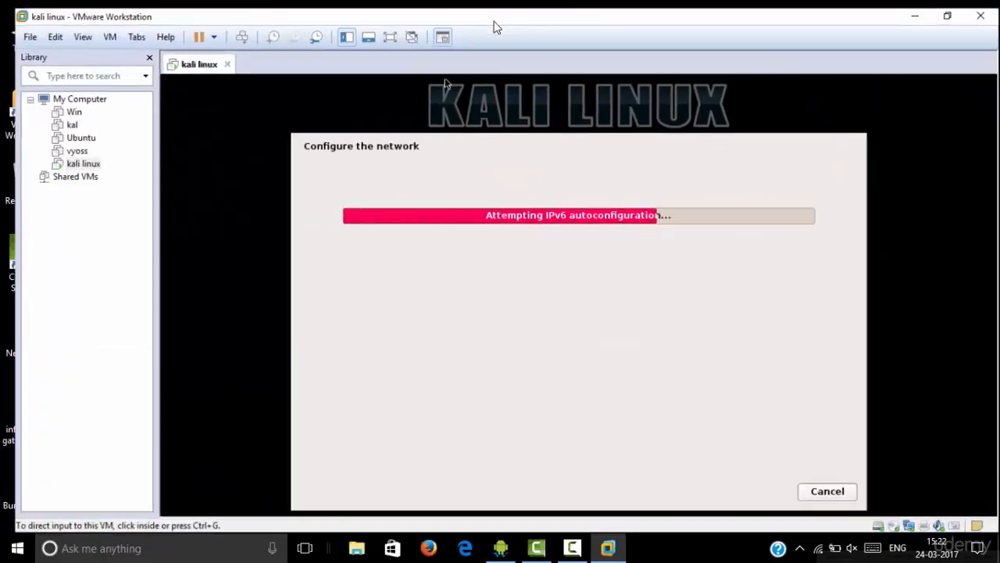
click(77, 295)
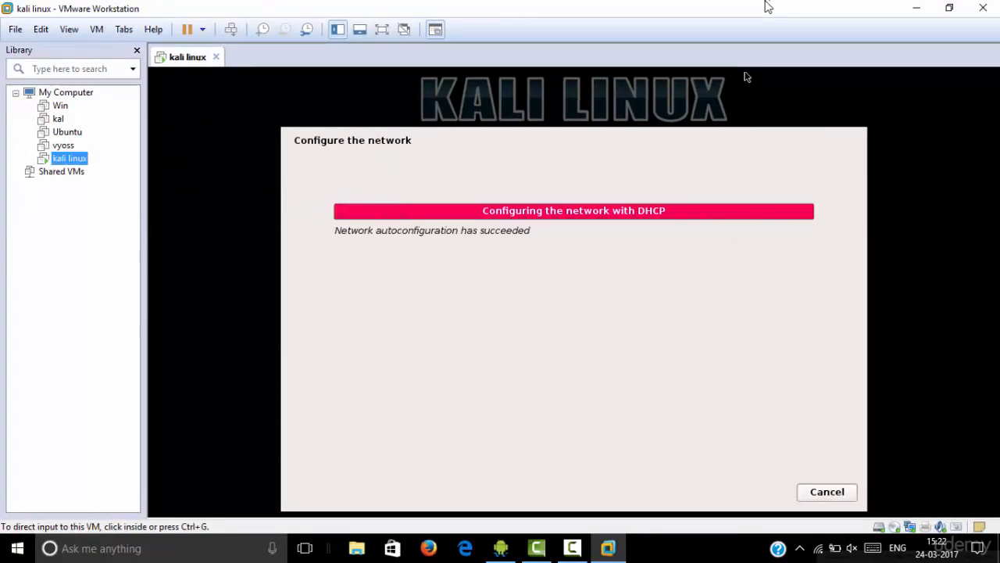
Direct input back to the virtual machine, accept the hostname "kali", and leave the domain name empty
key(ctrl+g)
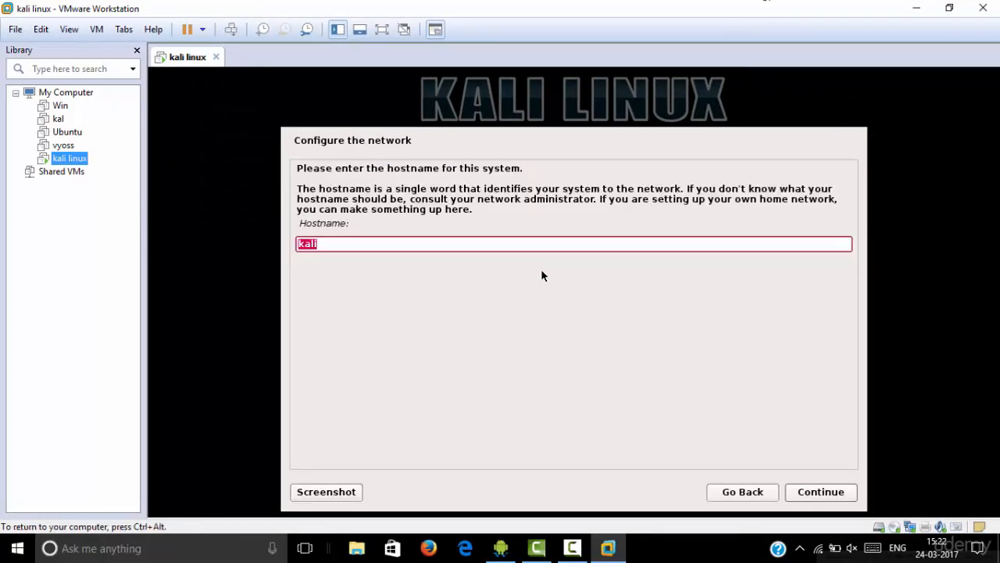
click(824, 493)
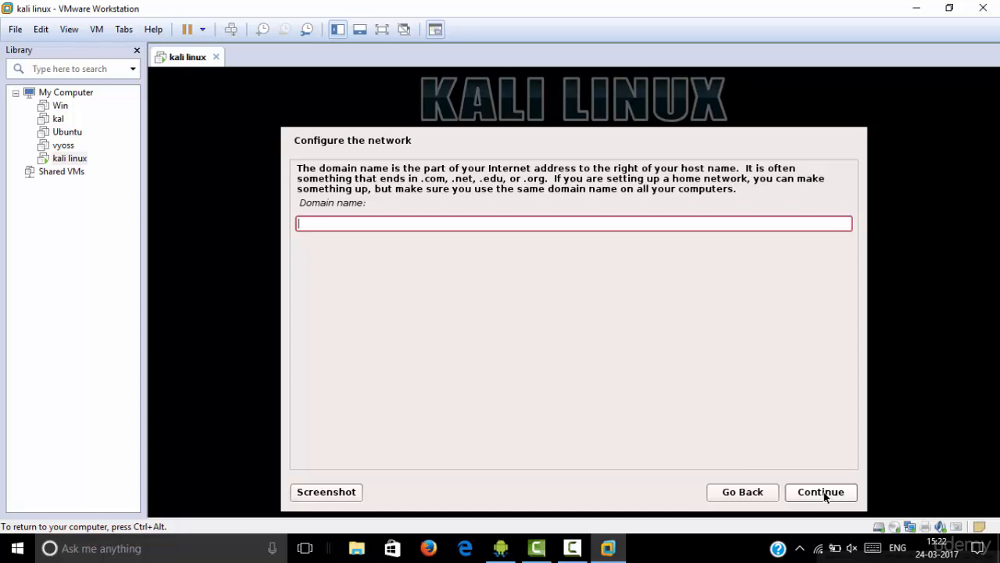
click(823, 494)
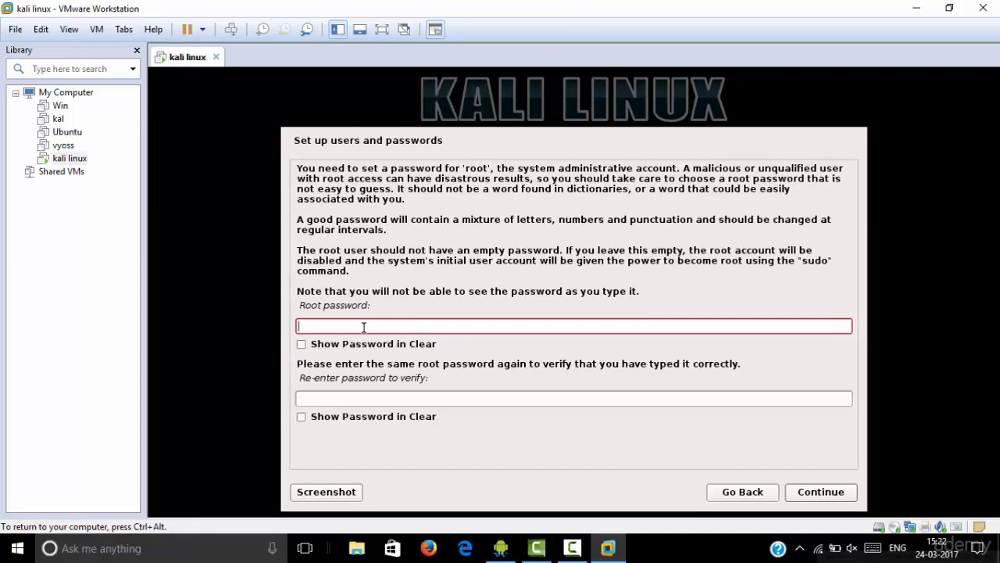
Enter the root password, re-enter it for verification, and proceed to the clock configuration
text(toor)
click(326, 401)
text(toor)
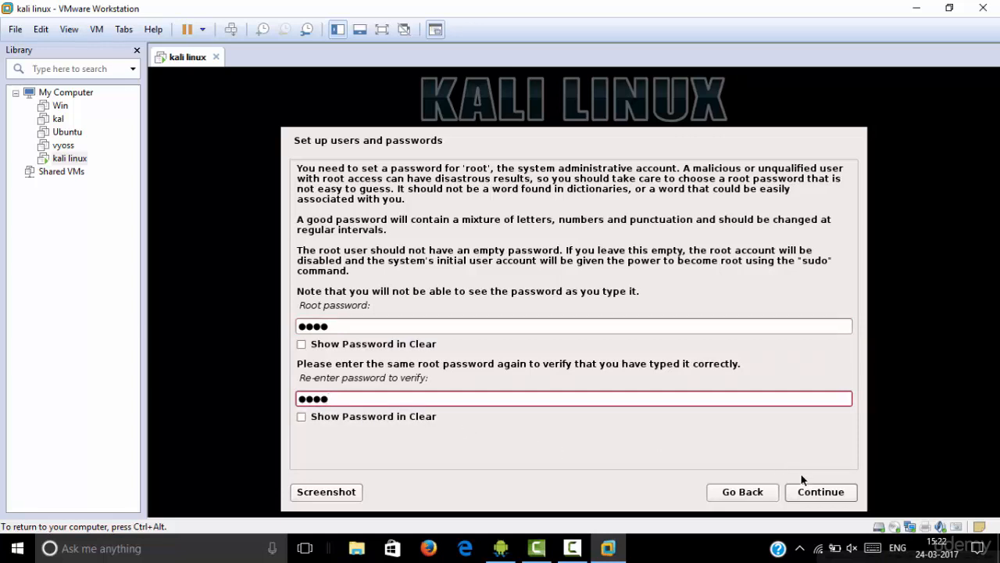
click(818, 491)
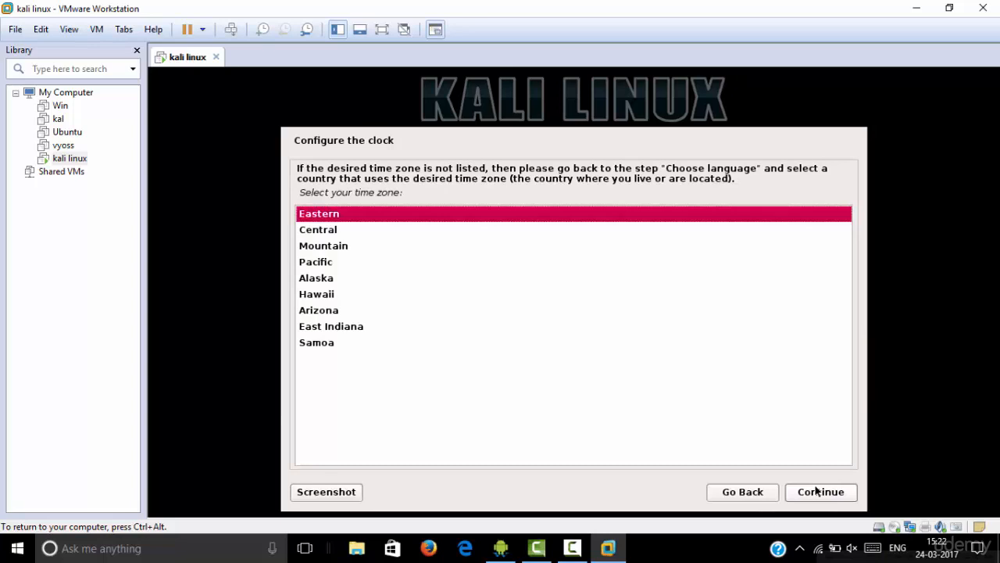
Choose the Eastern time zone and guided partitioning of the entire SCSI1 (0,0,0) (sda) disk
click(816, 491)
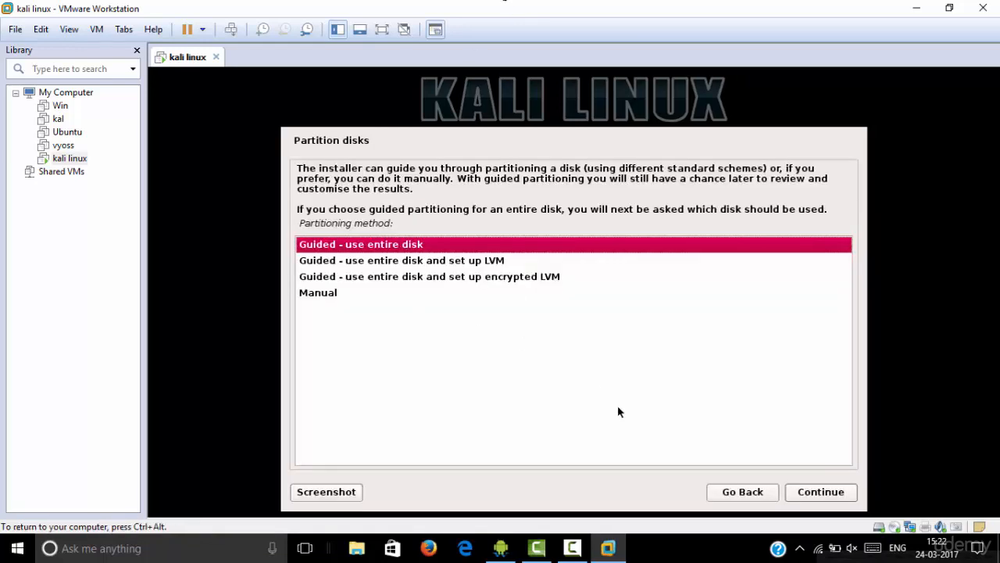
click(822, 493)
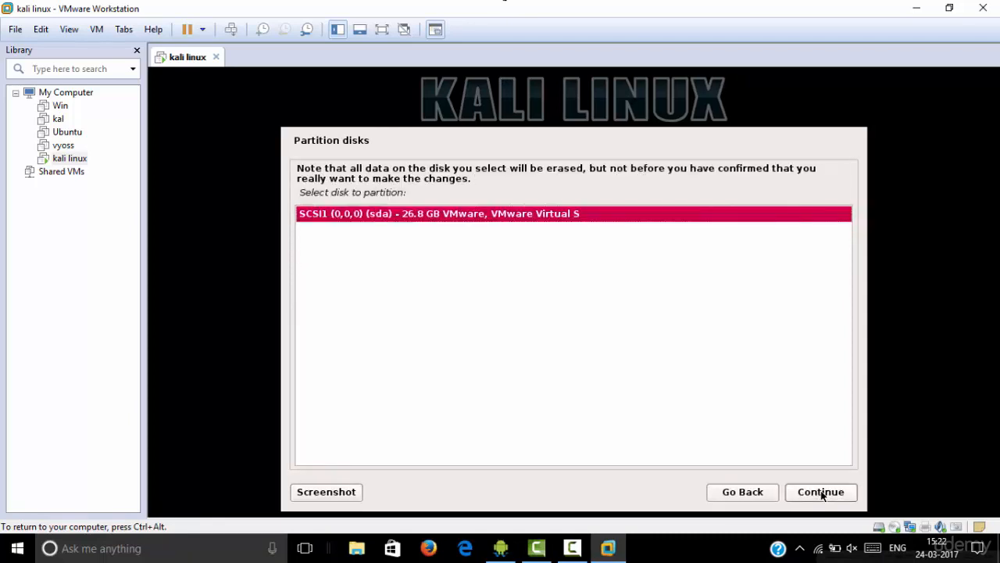
click(822, 493)
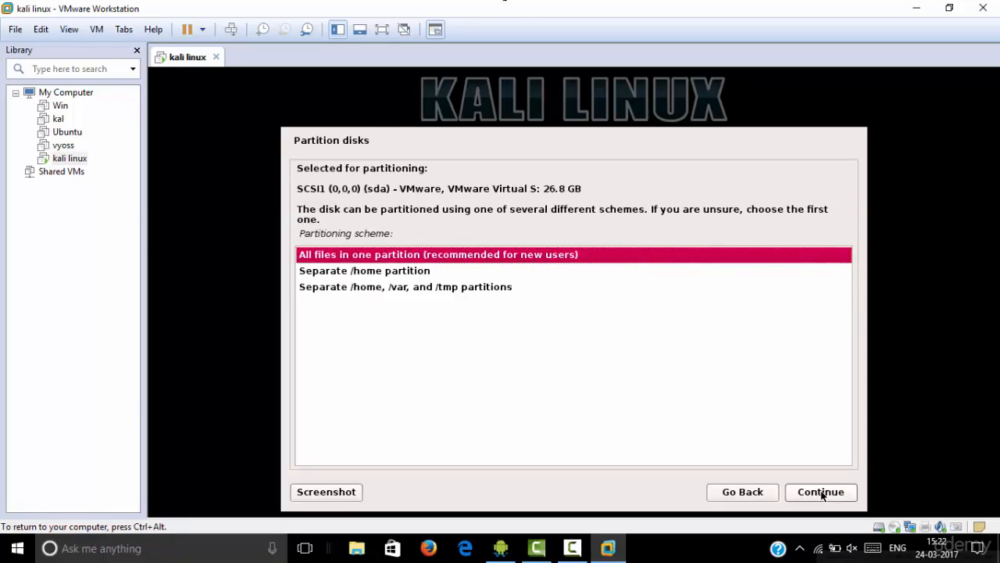
Keep all files in one partition, finish partitioning, and agree to write the changes to the disk
click(821, 492)
click(821, 492)
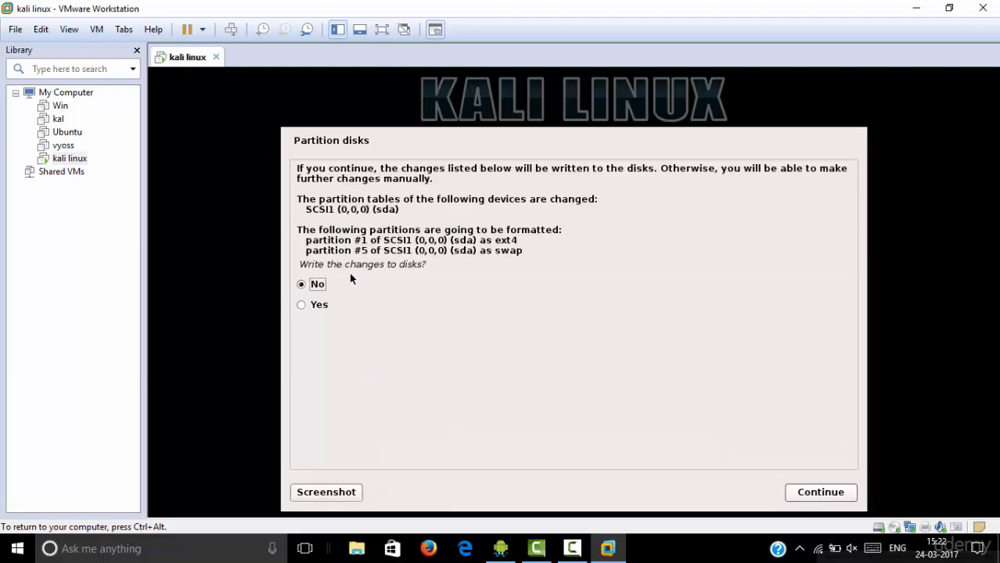
click(301, 305)
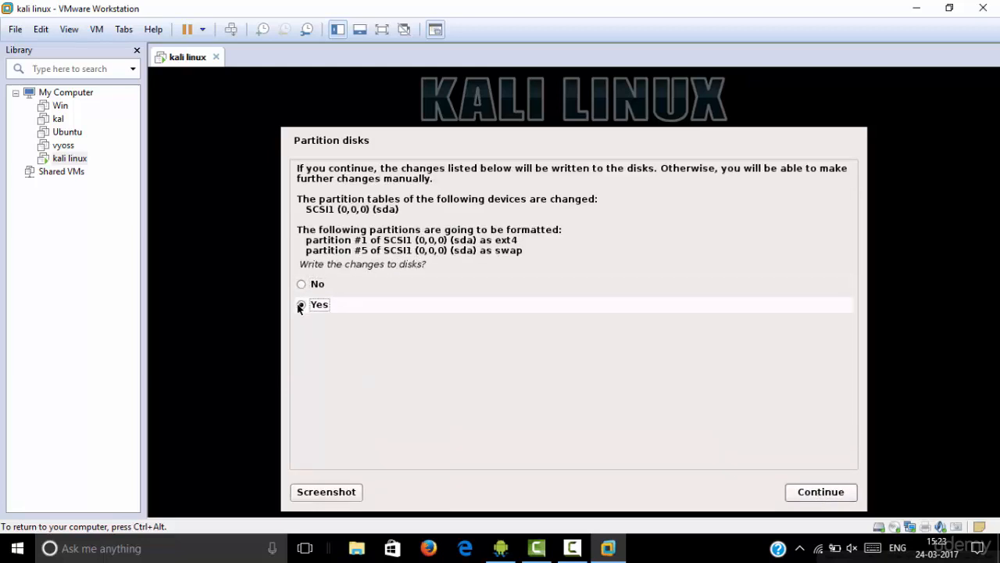
click(816, 500)
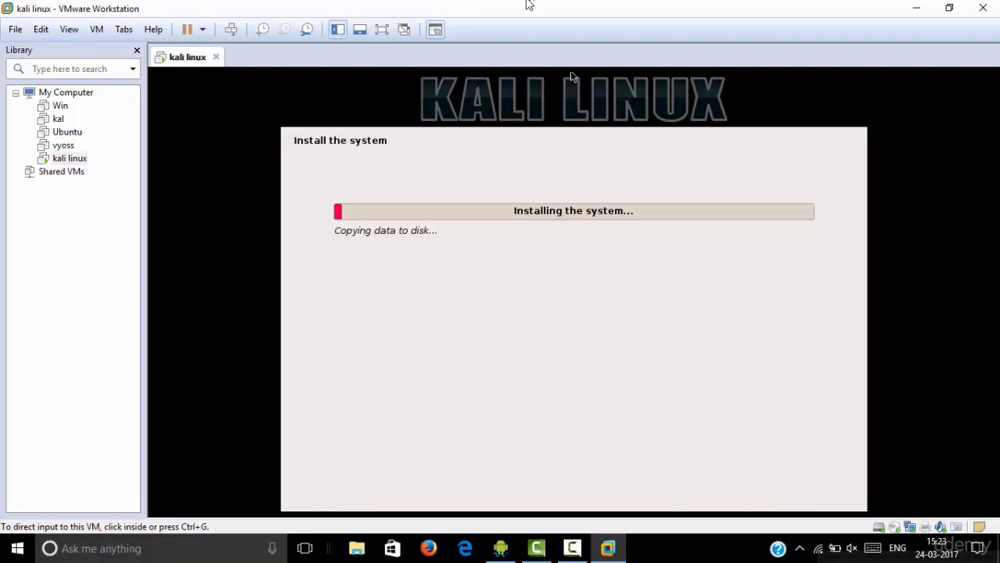
click(439, 221)
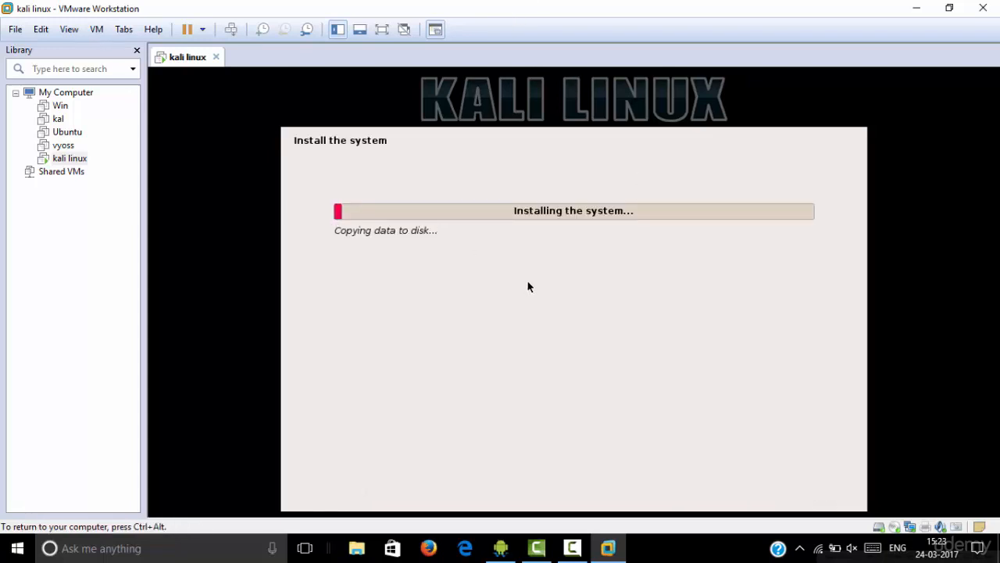
key(ctrl+alt)
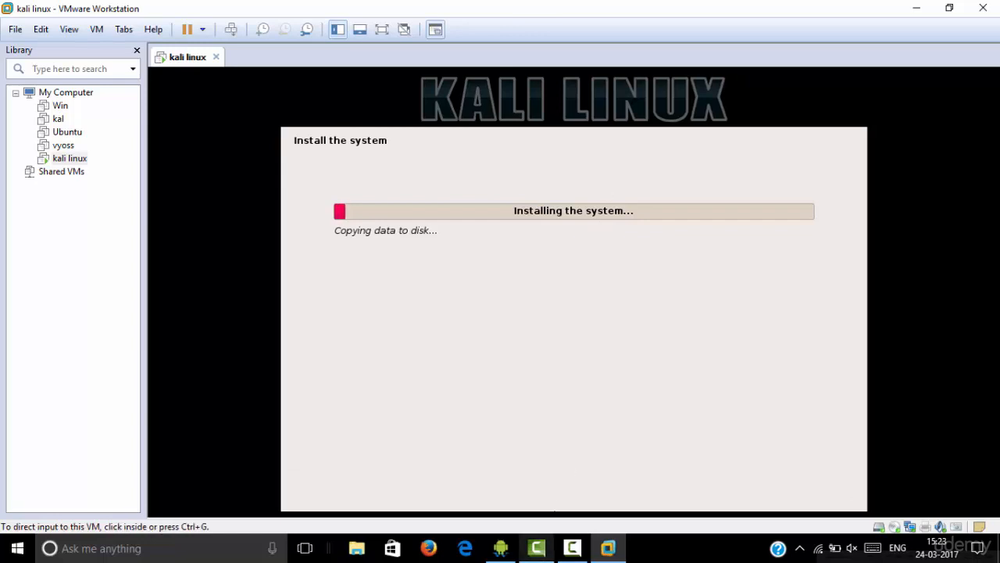
click(568, 554)
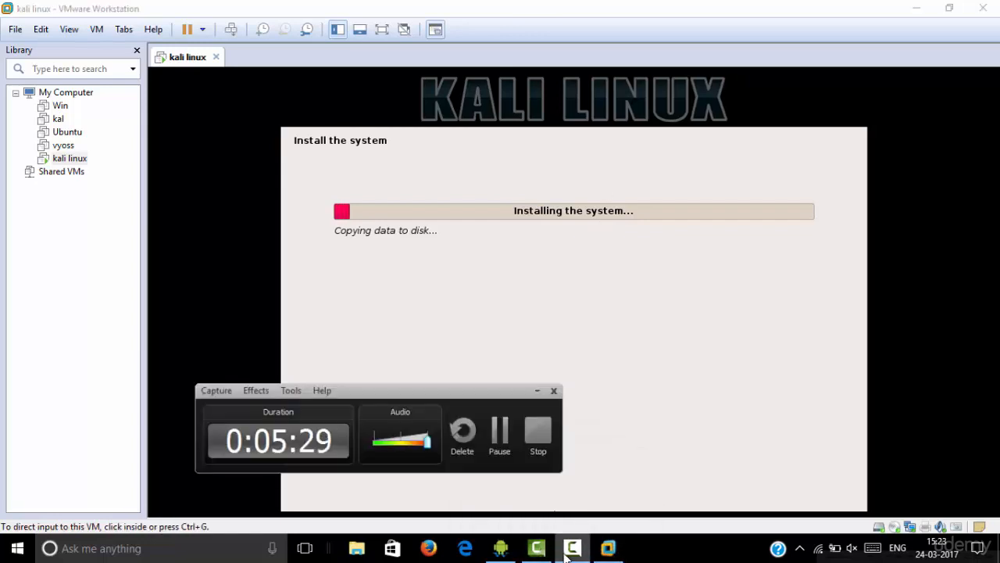
click(566, 555)
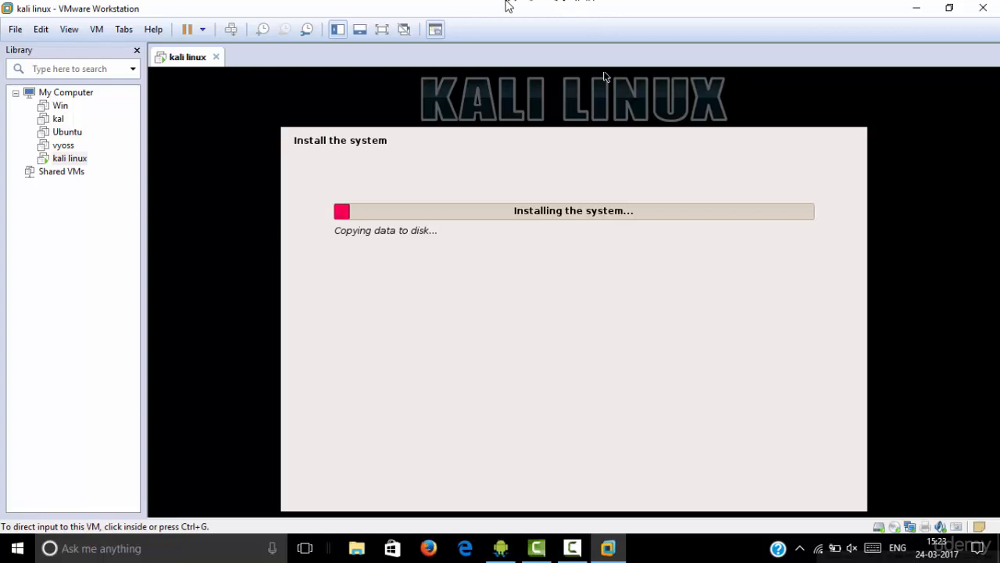
click(589, 190)
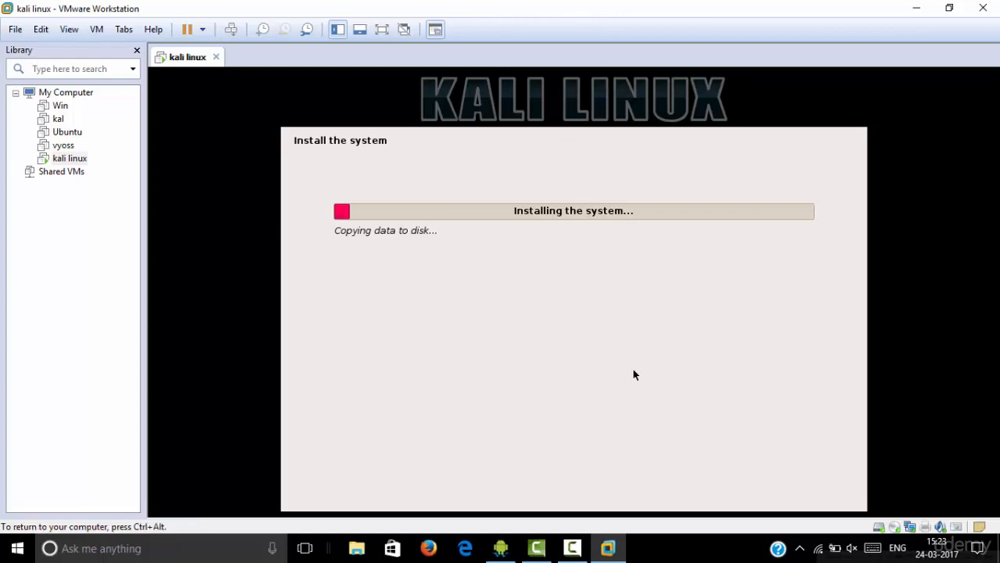
key(ctrl+alt)
mouse_move(572, 548)
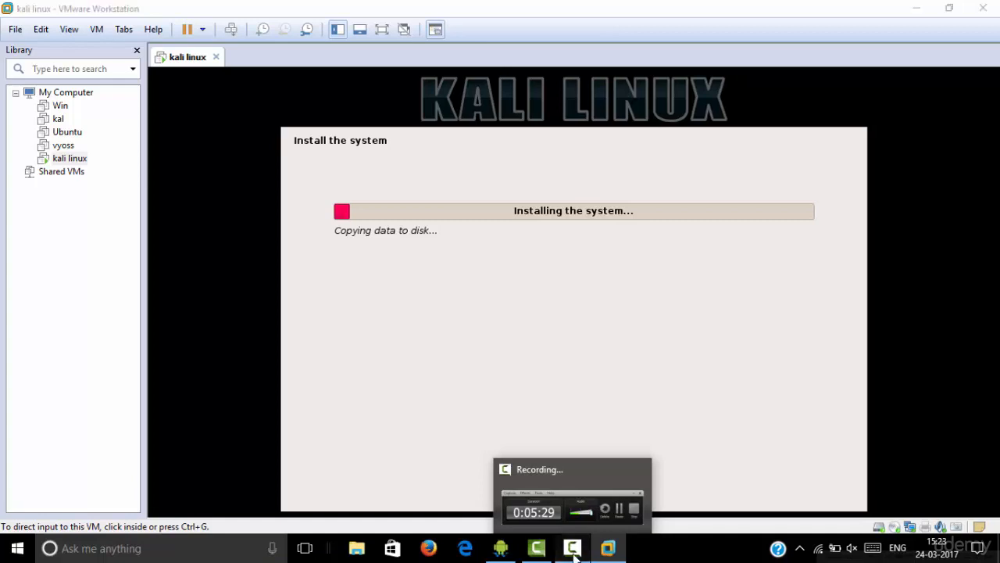
click(572, 550)
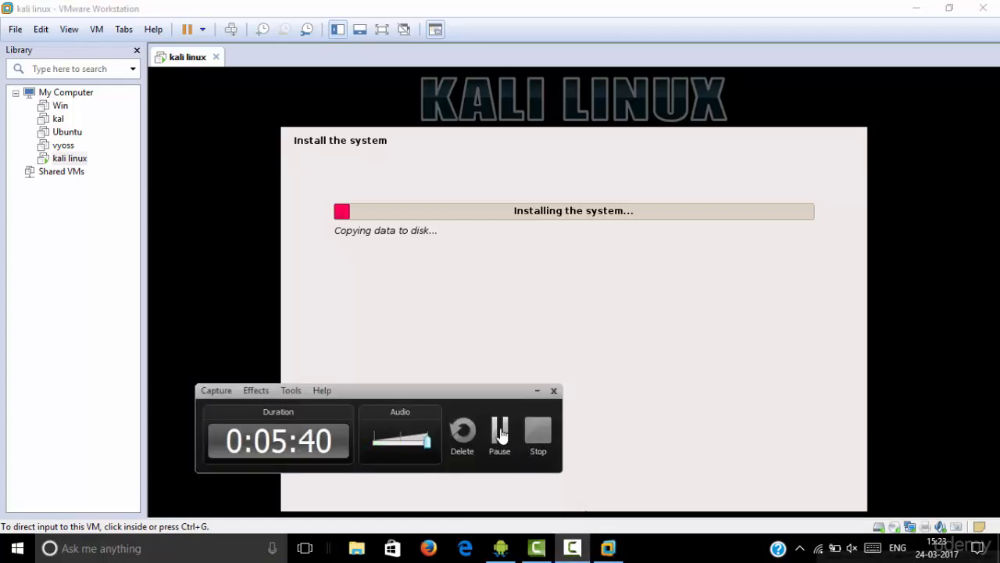
click(501, 432)
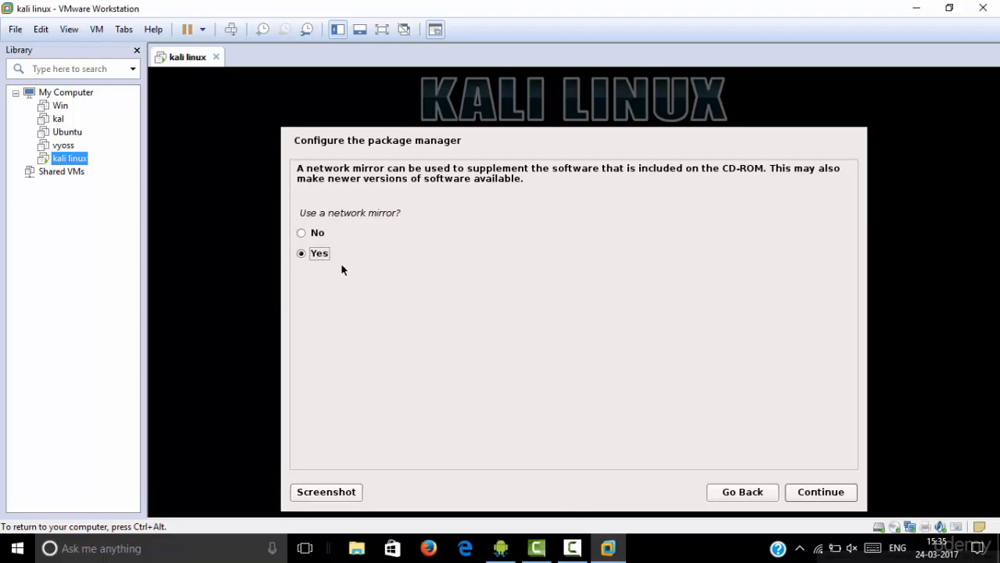
Configure the package manager without a network mirror and continue the installation
click(304, 234)
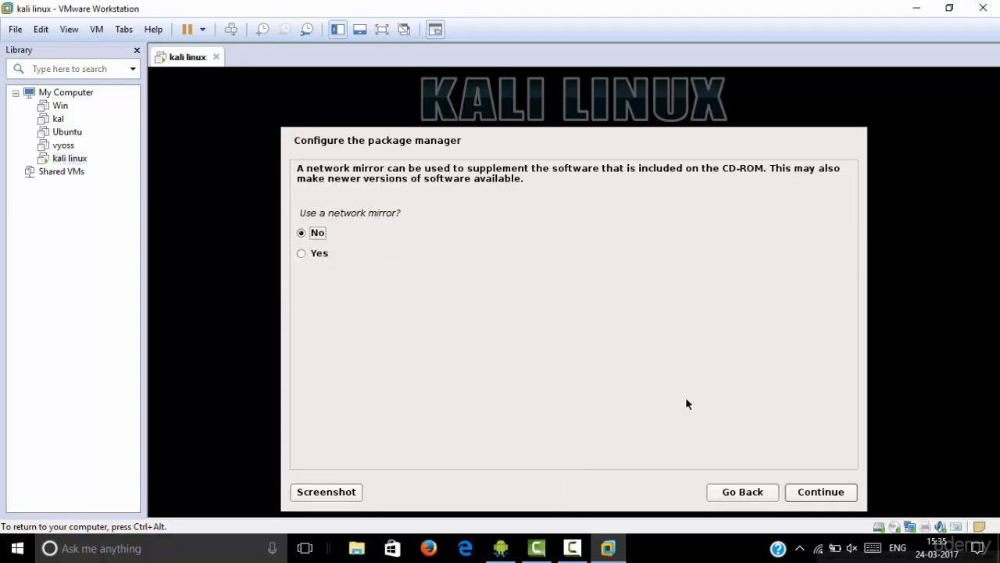
click(810, 494)
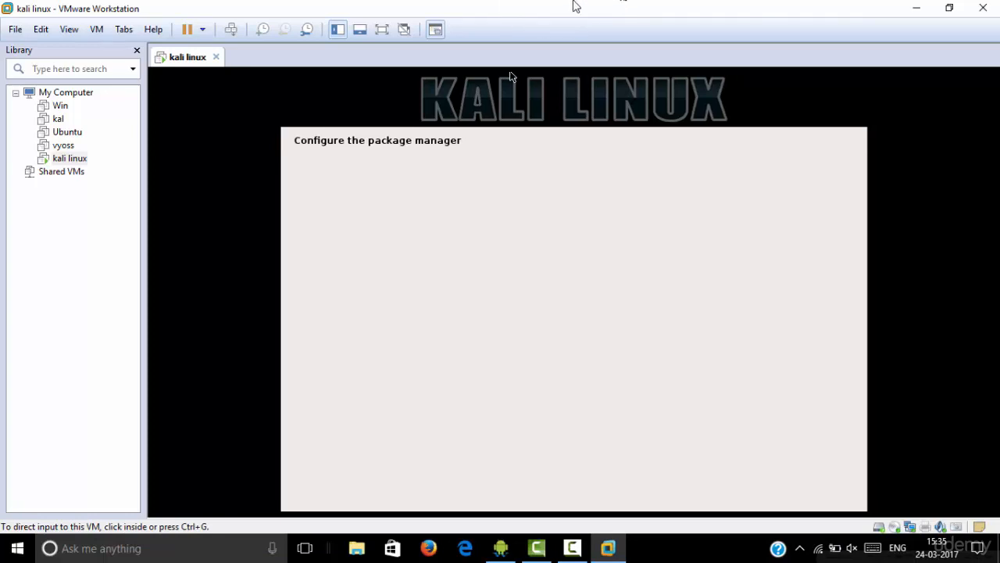
double_click(534, 16)
double_click(527, 54)
click(529, 318)
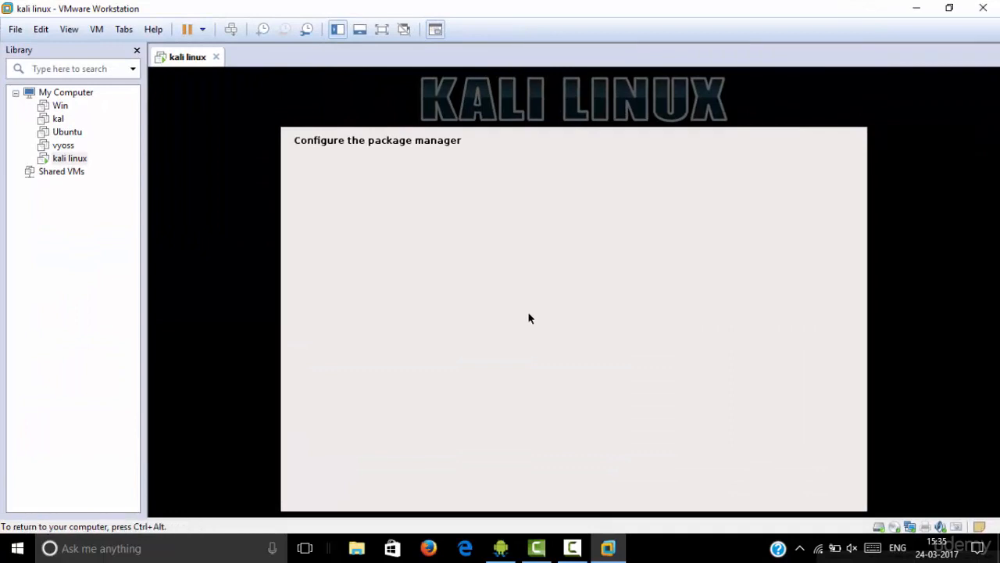
key(ctrl+alt)
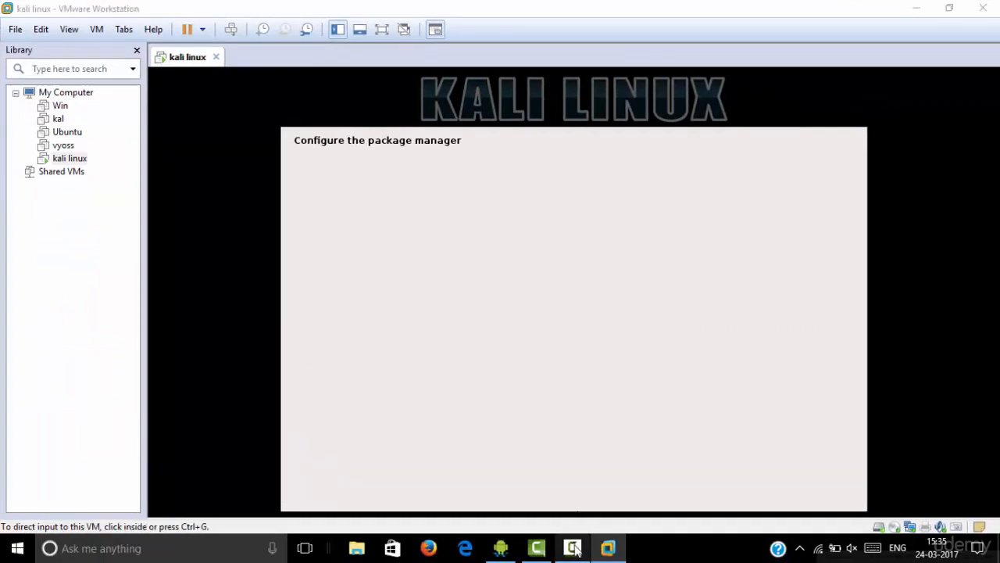
click(573, 547)
click(576, 550)
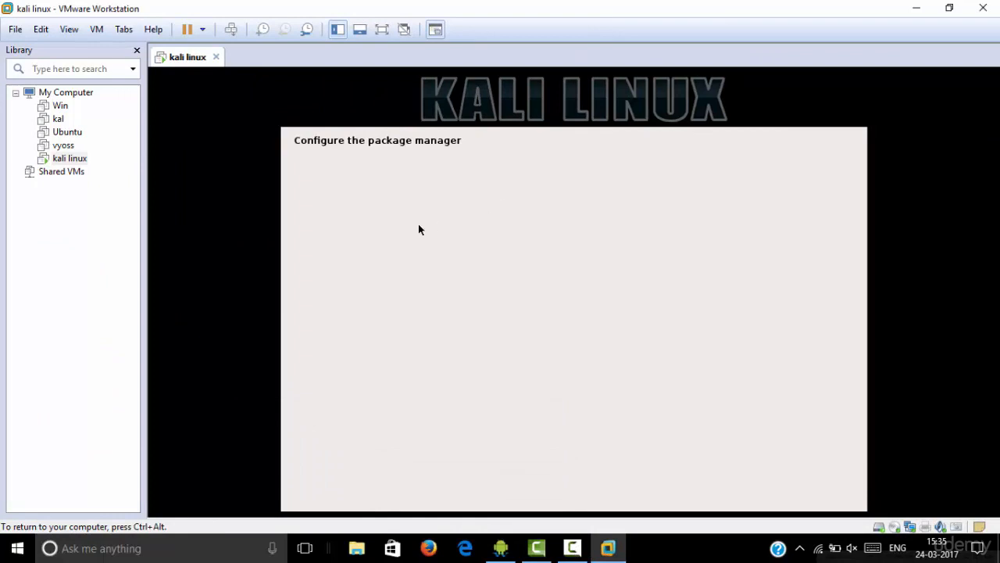
click(573, 550)
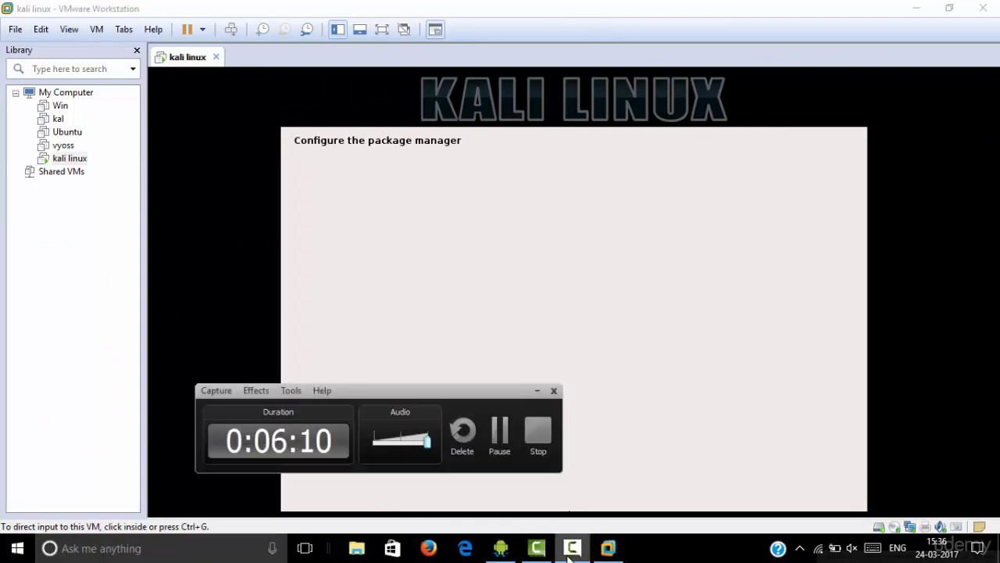
click(497, 436)
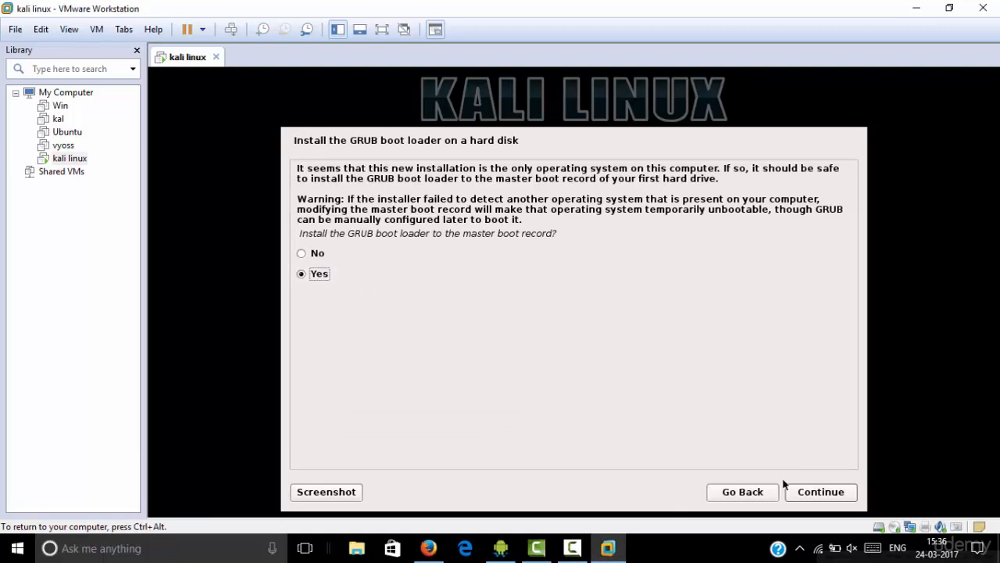
Agree to install the GRUB boot loader to the master boot record and choose /dev/sda as its device
click(820, 497)
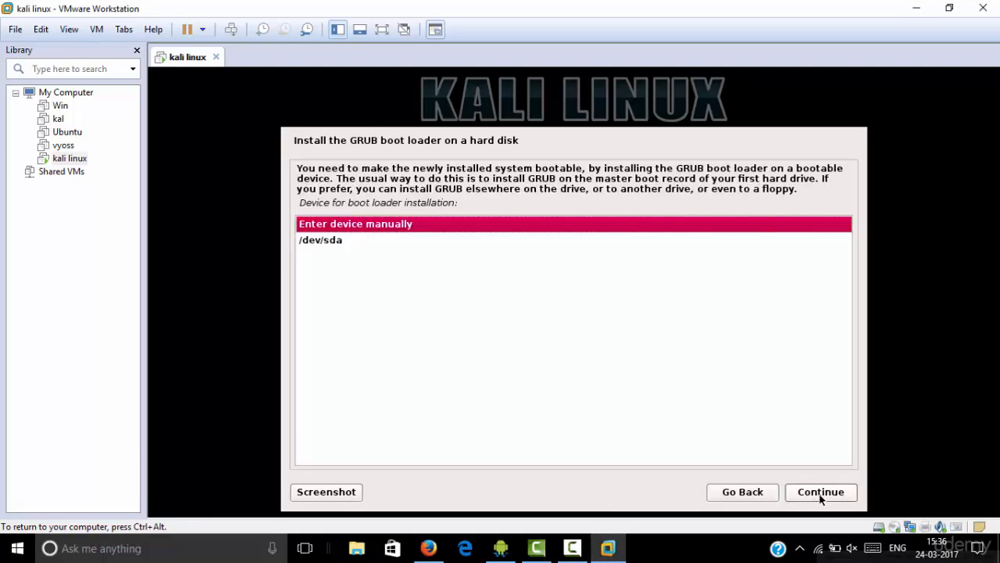
key(Down)
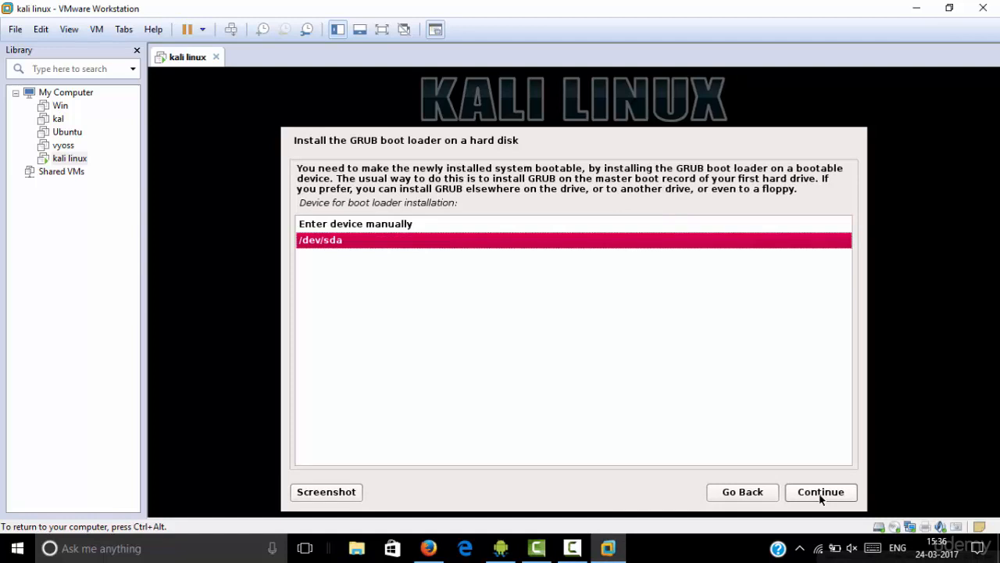
click(818, 493)
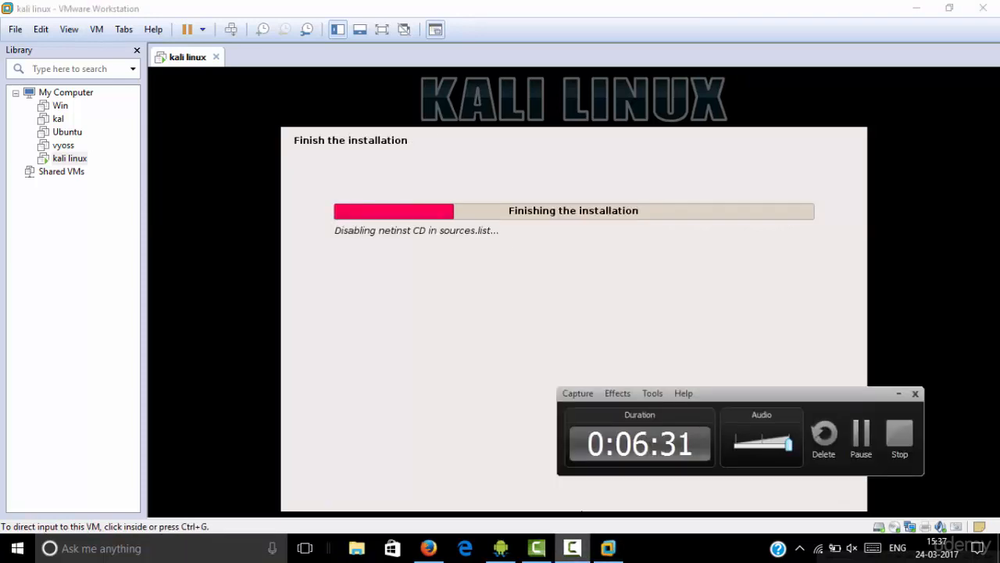
click(594, 76)
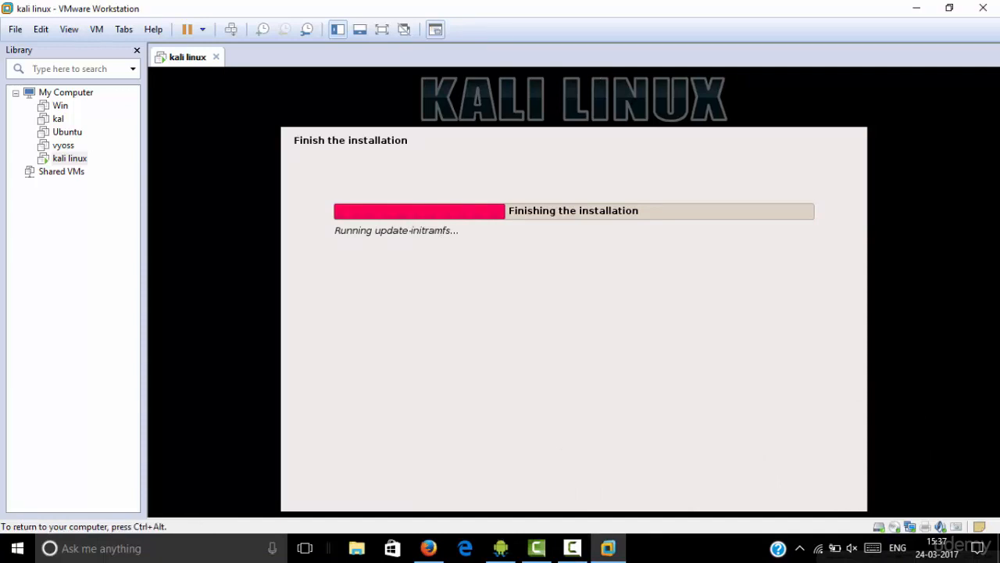
key(ctrl+alt)
click(615, 76)
key(ctrl+alt)
Exit the Sophos Authentication Agent running in the background on the host computer
click(800, 548)
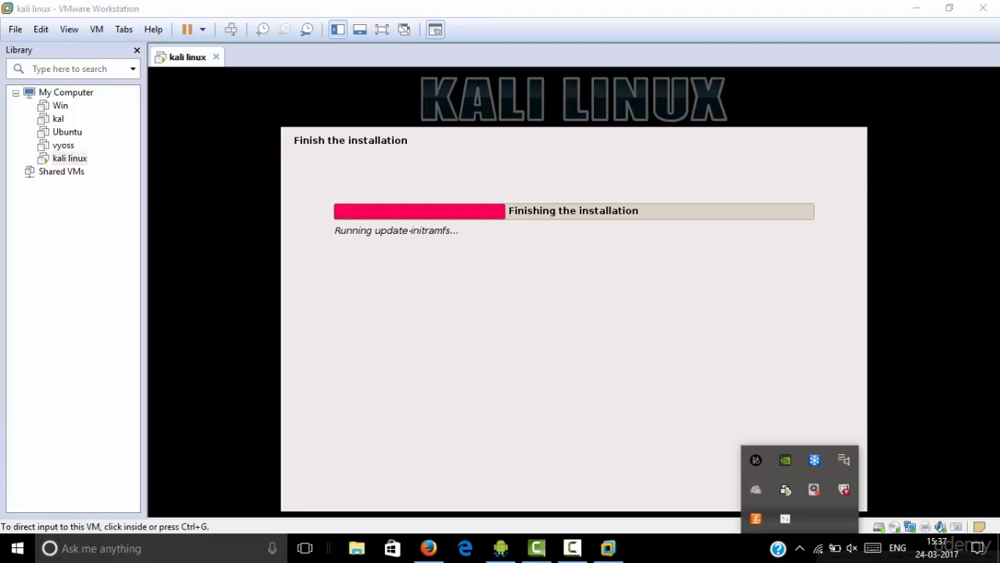
key(Escape)
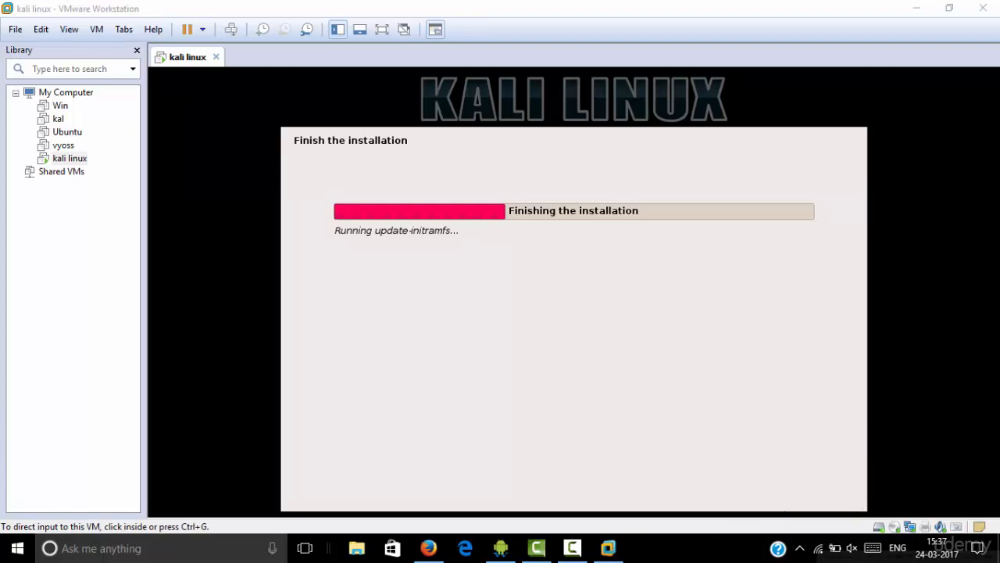
click(799, 547)
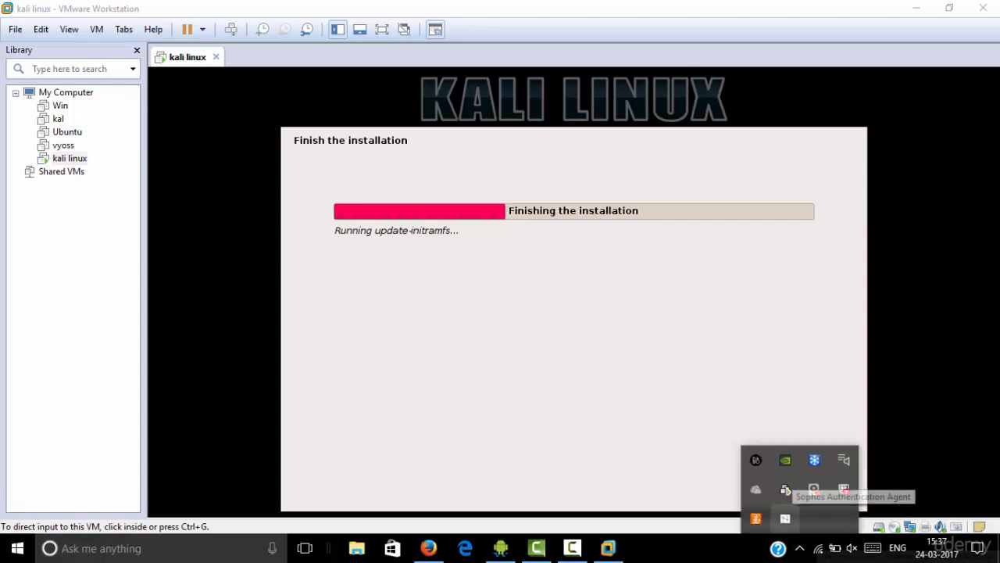
right_click(785, 518)
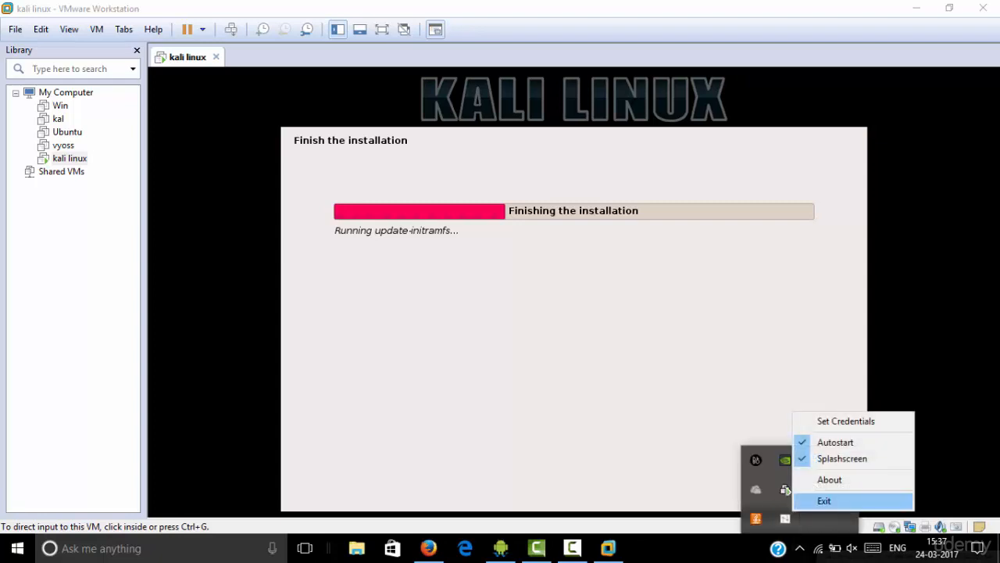
click(825, 501)
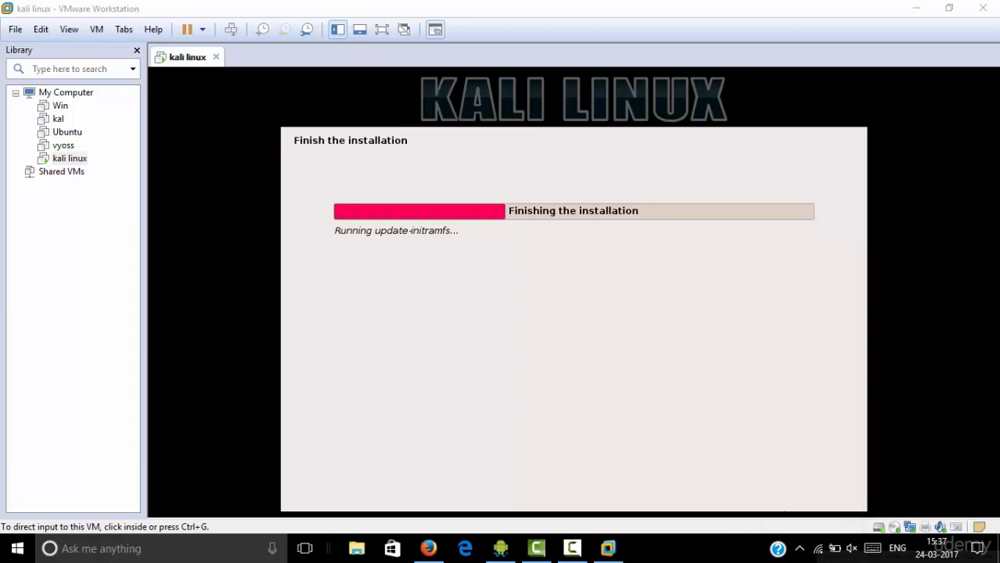
mouse_move(573, 547)
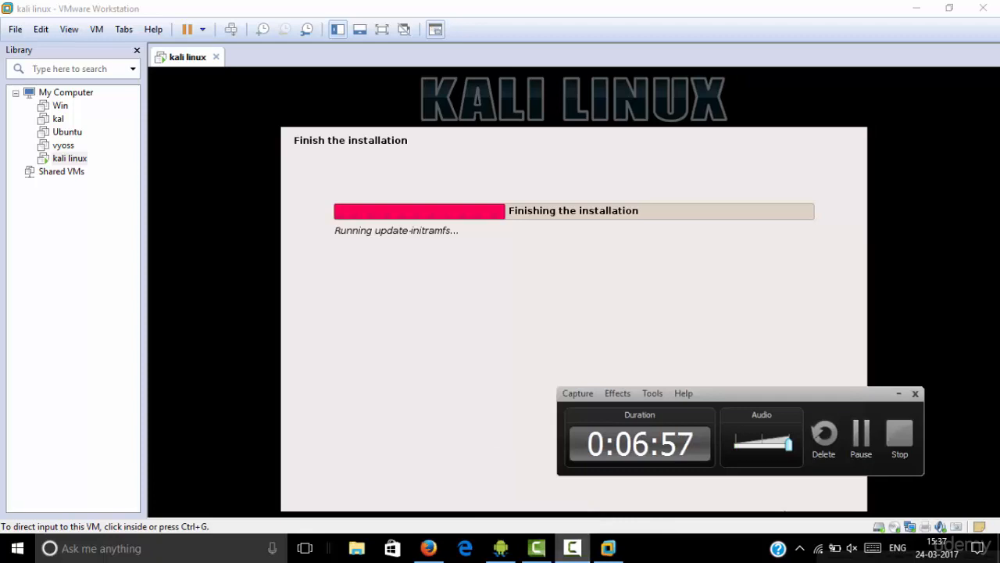
click(861, 436)
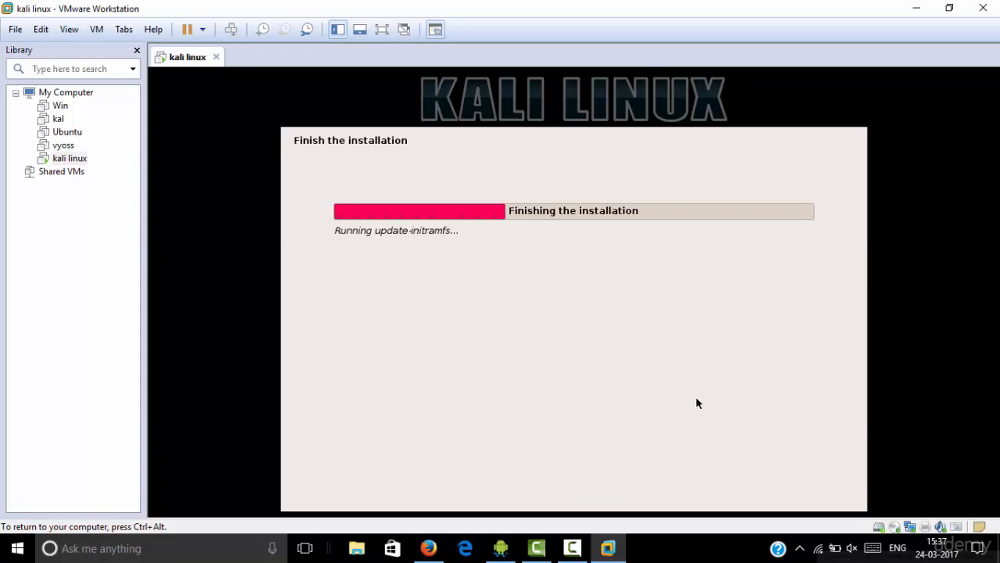
key(ctrl+alt)
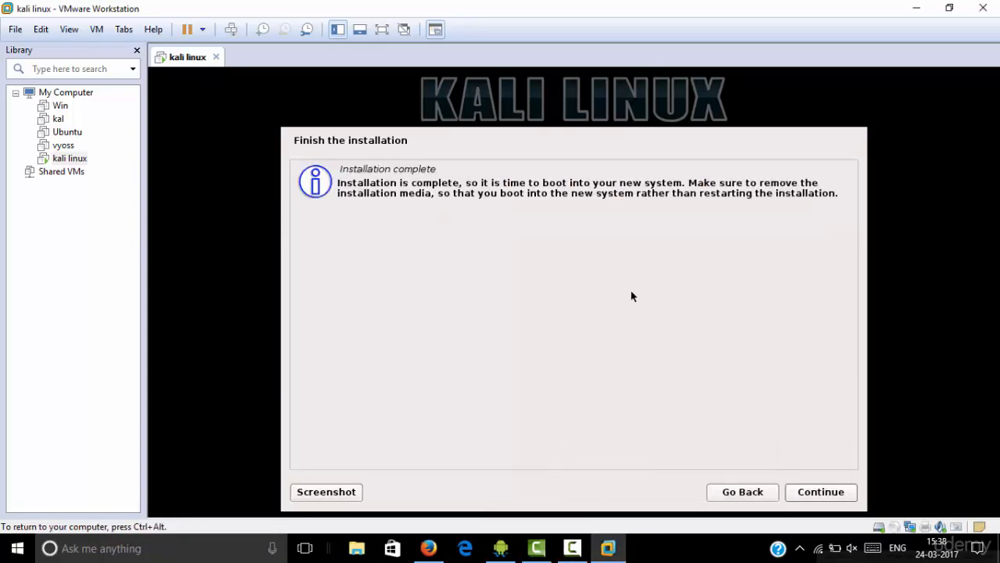
Acknowledge the completed installation and continue to boot into the new Kali Linux system
click(818, 500)
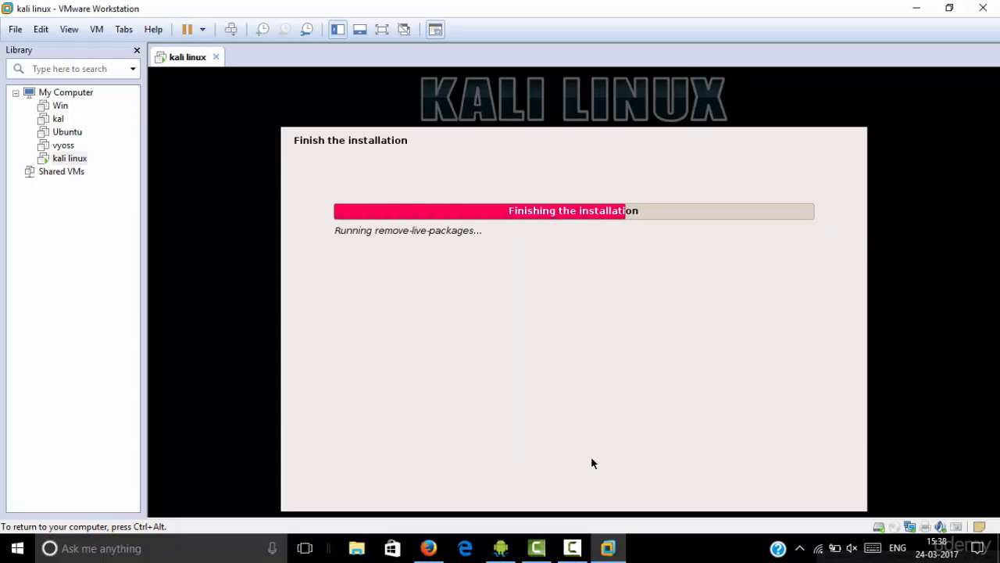
mouse_move(572, 548)
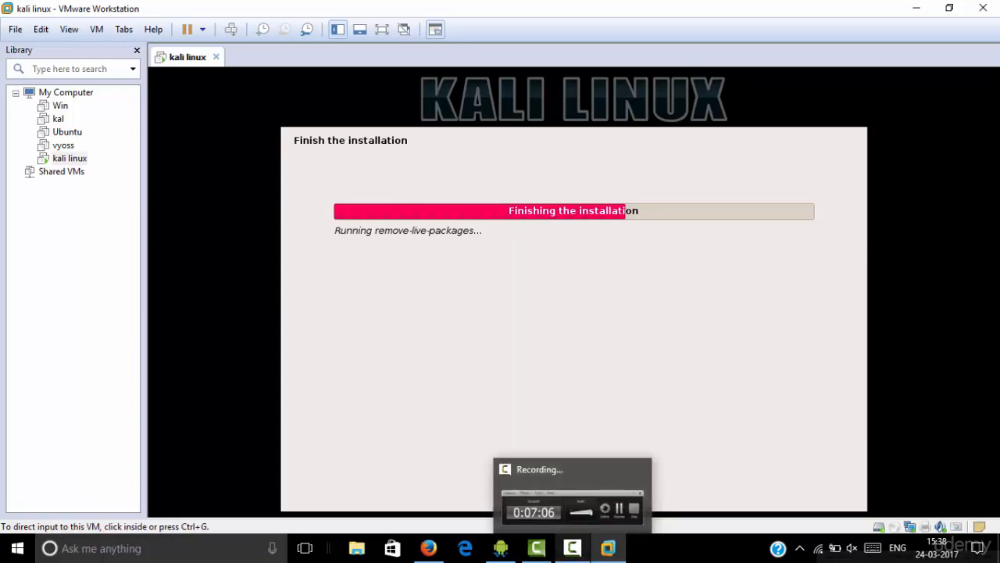
click(573, 548)
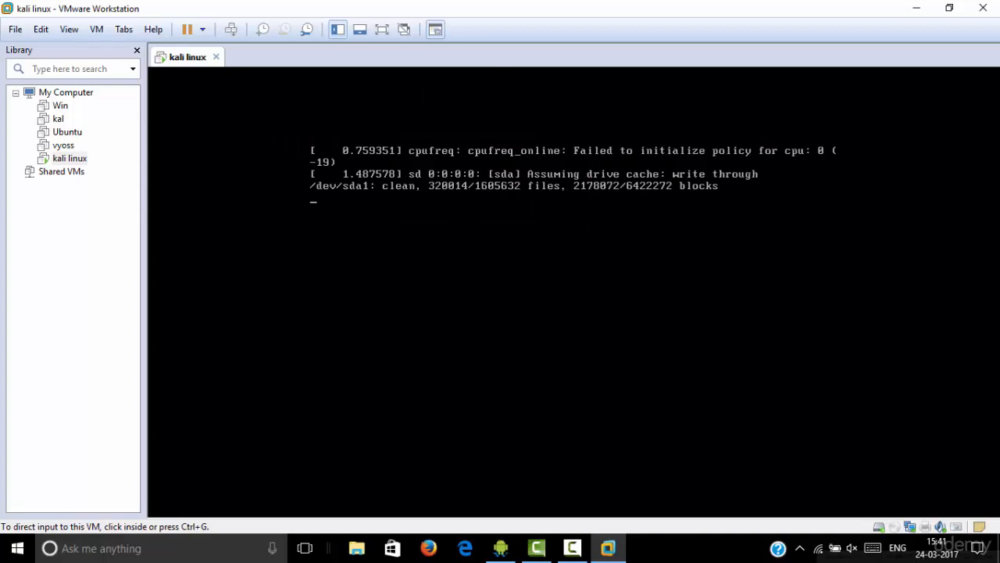
mouse_move(572, 548)
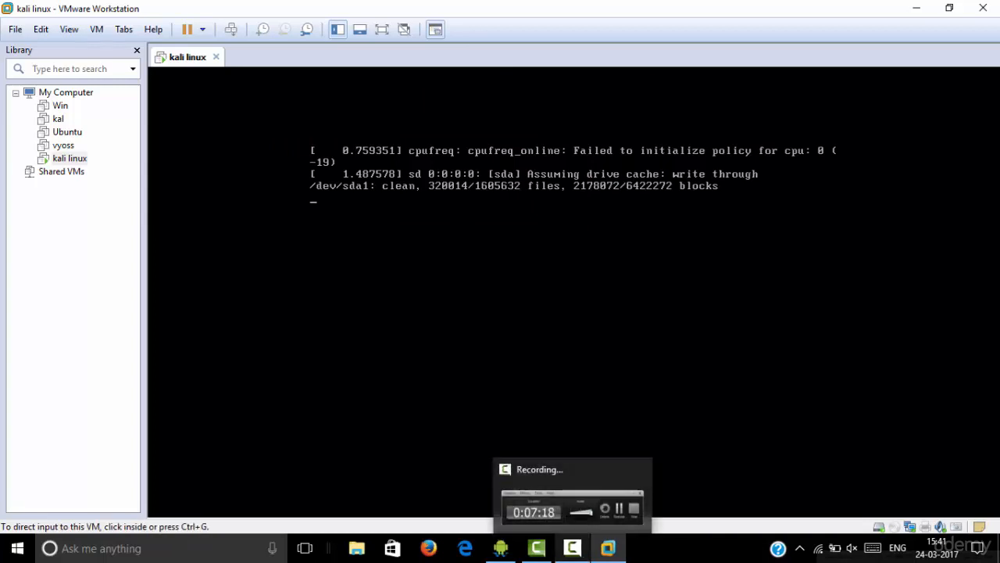
click(574, 313)
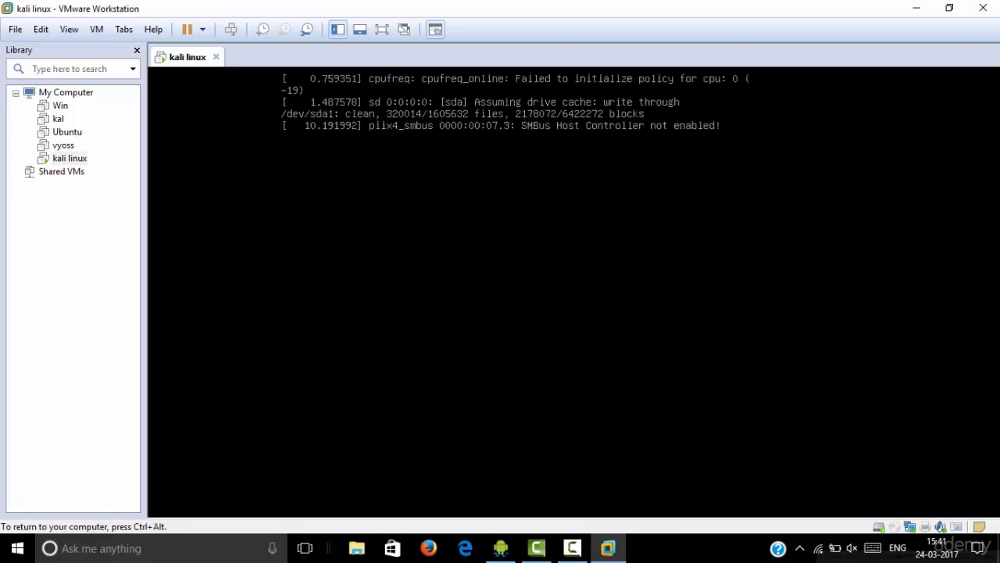
key(ctrl+alt)
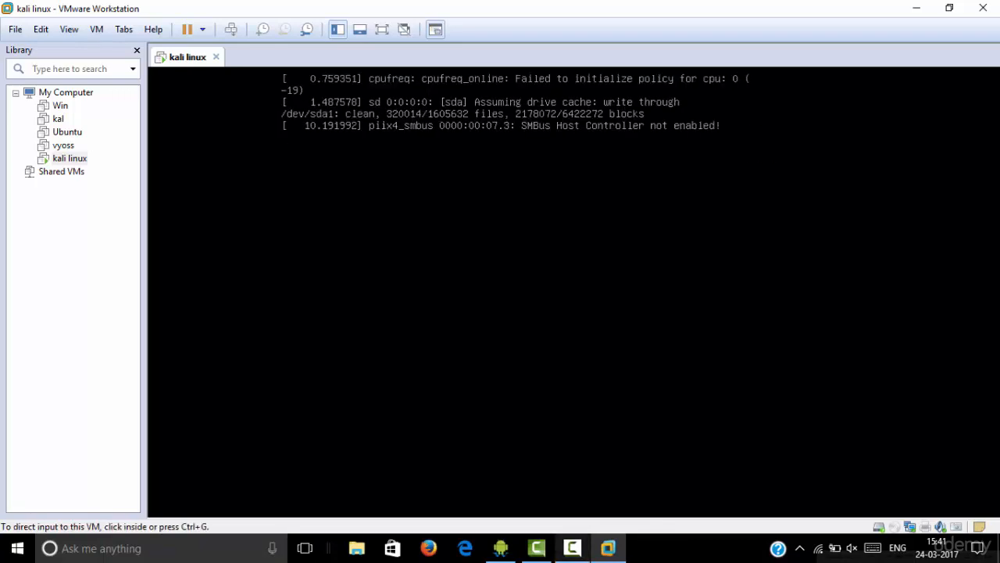
click(573, 548)
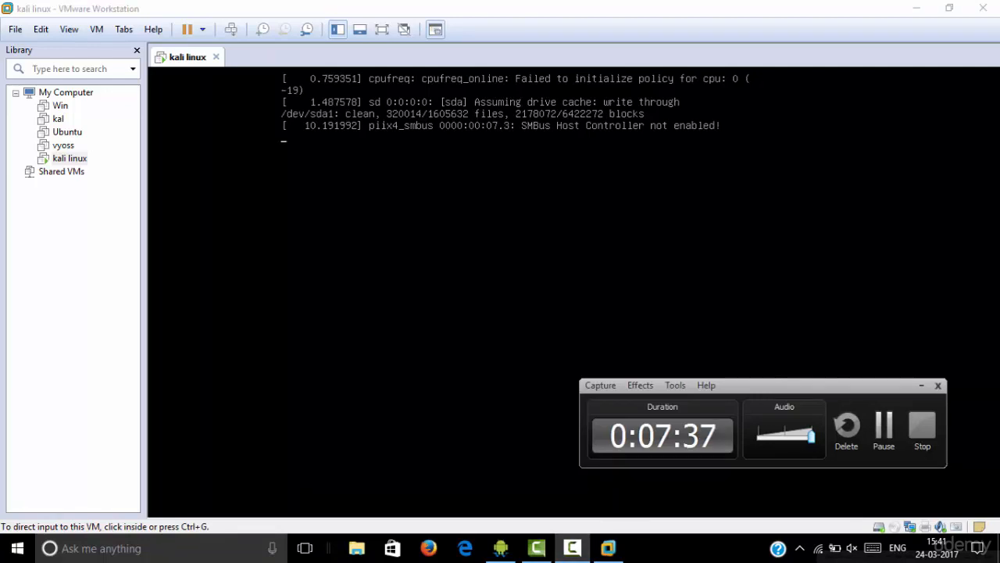
click(884, 430)
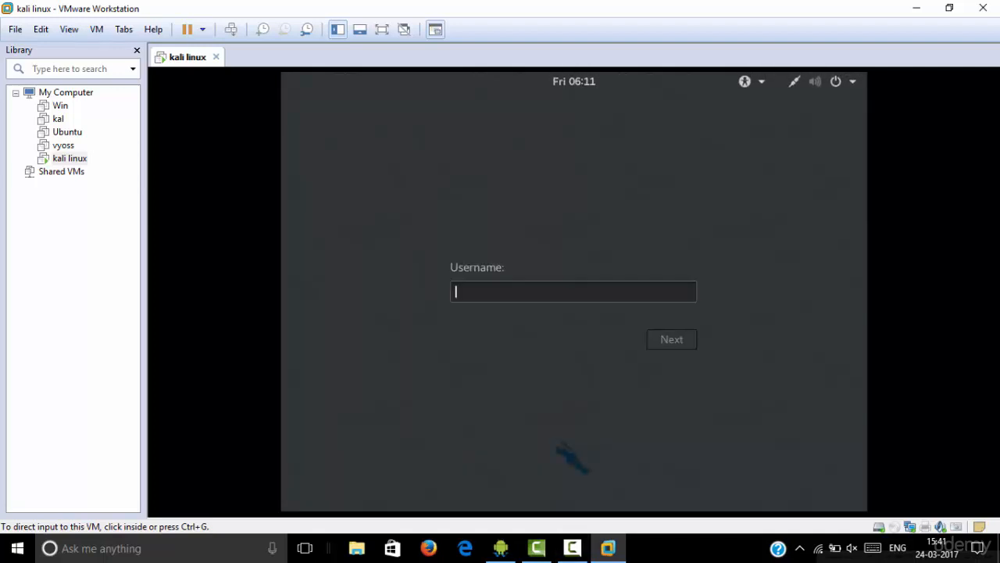
Sign in to the installed Kali Linux system with the username root and the account password
key(ctrl+g)
text(root)
key(Return)
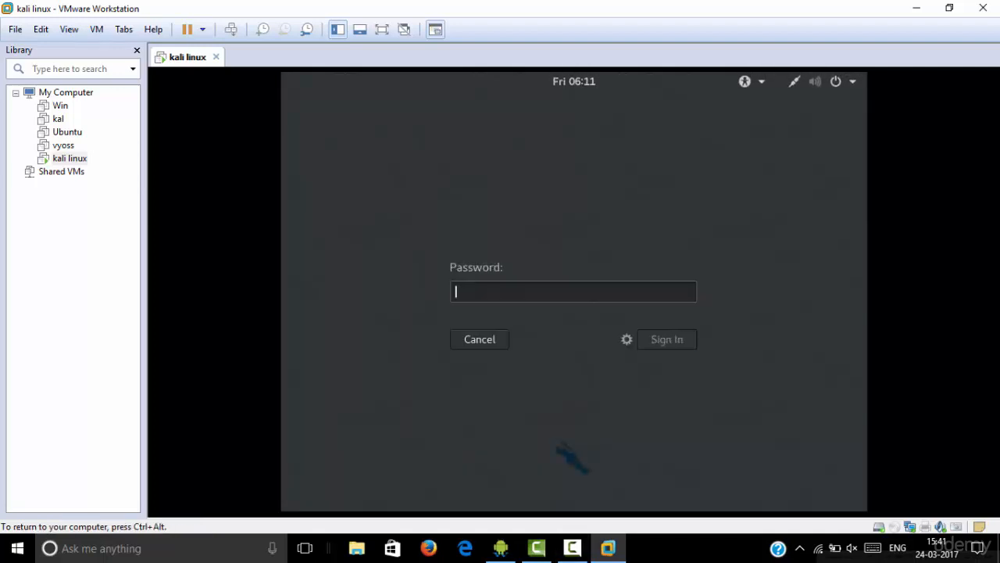
text(toor)
key(Return)
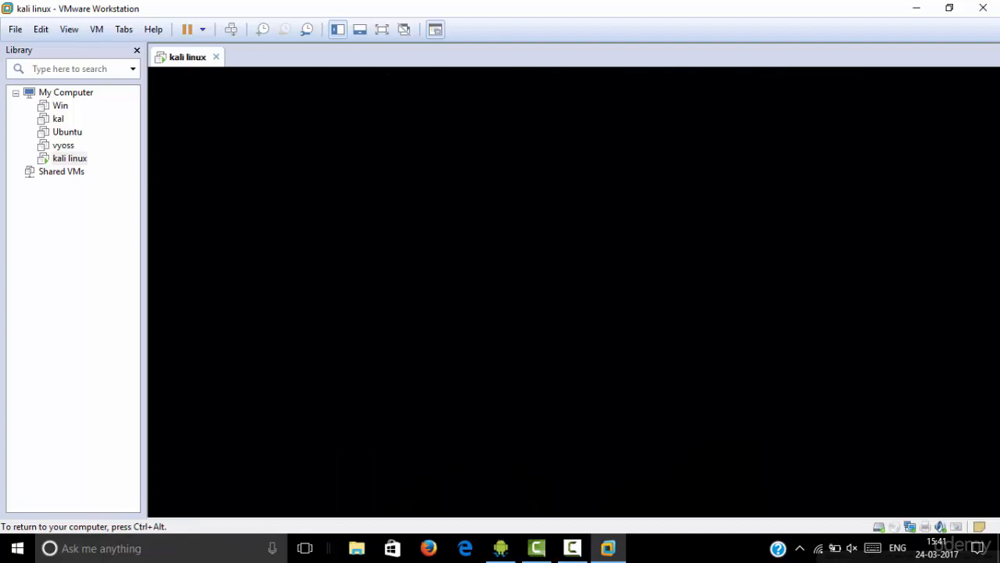
key(ctrl+alt)
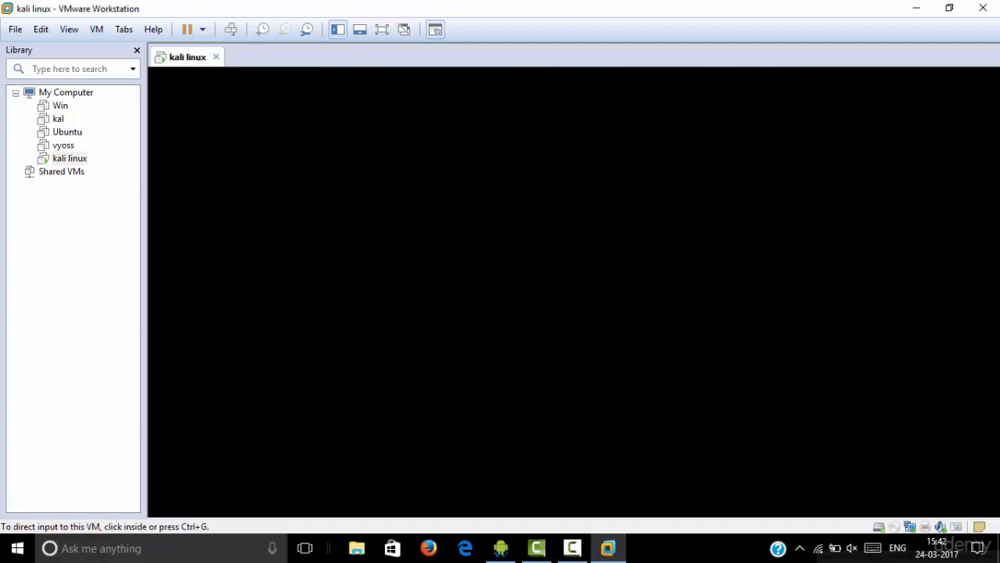
click(574, 292)
key(ctrl+alt)
click(572, 548)
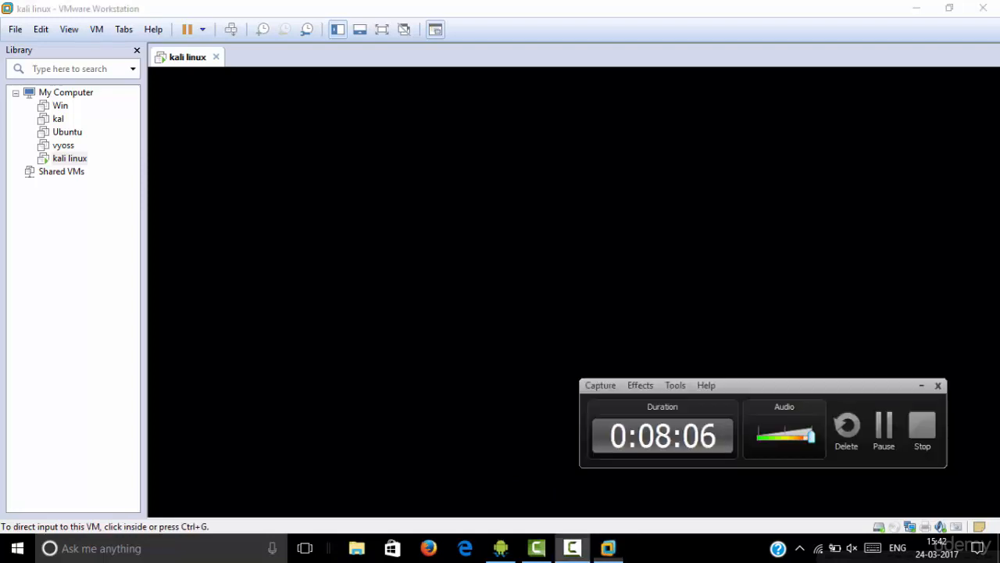
click(573, 291)
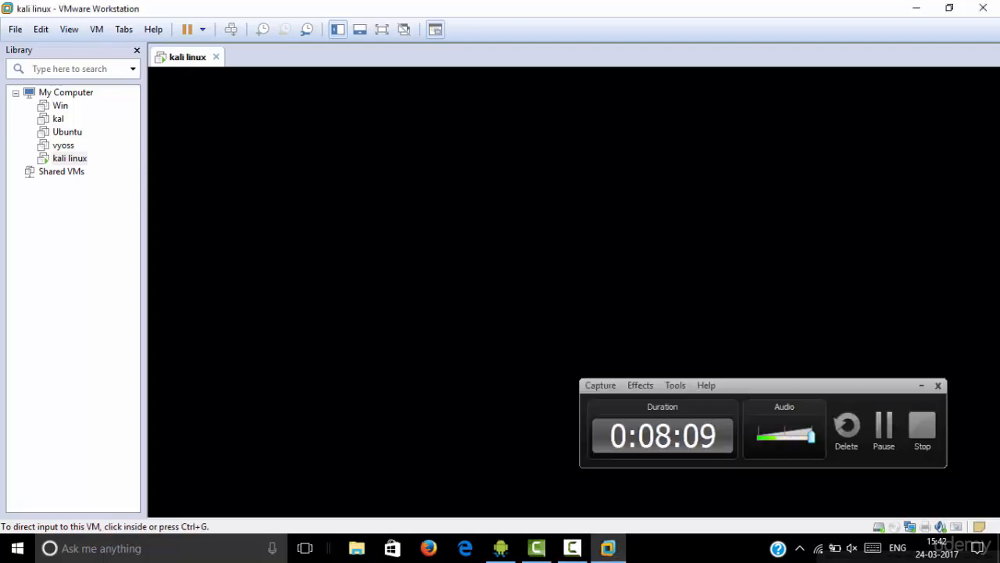
key(ctrl+alt)
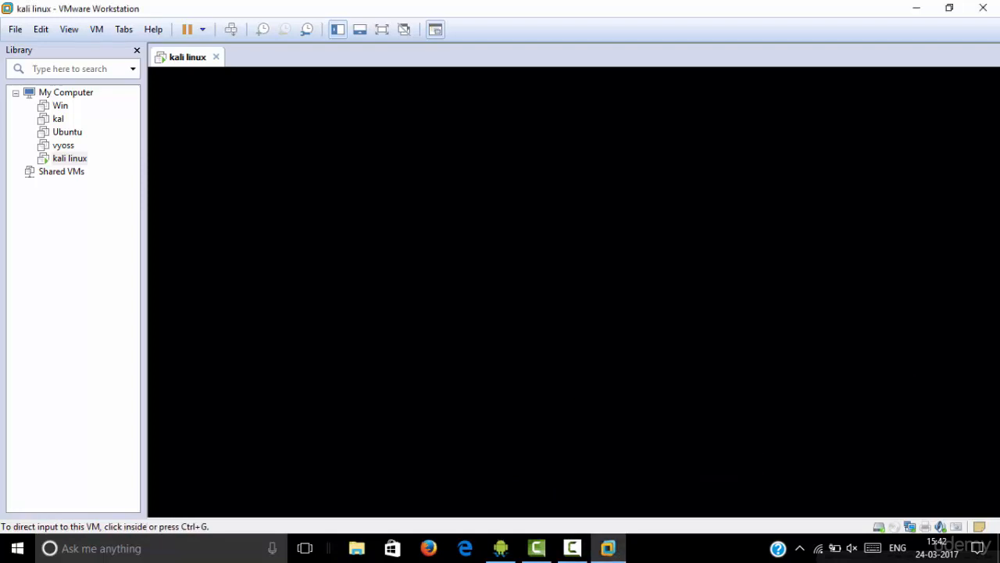